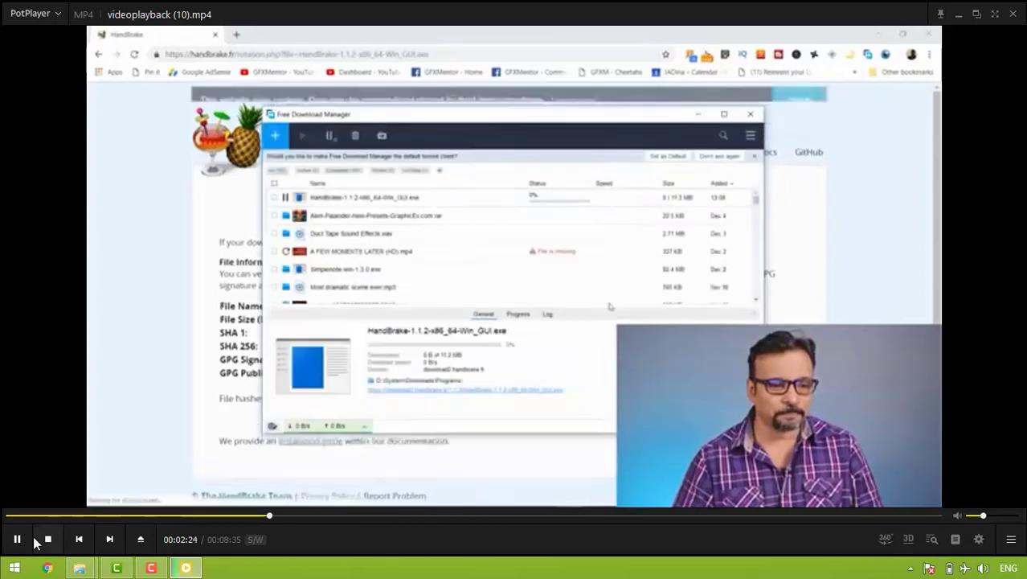
Pause and close the playing video videoplayback (10).mp4, and switch to the Camtasia project.
key("space")
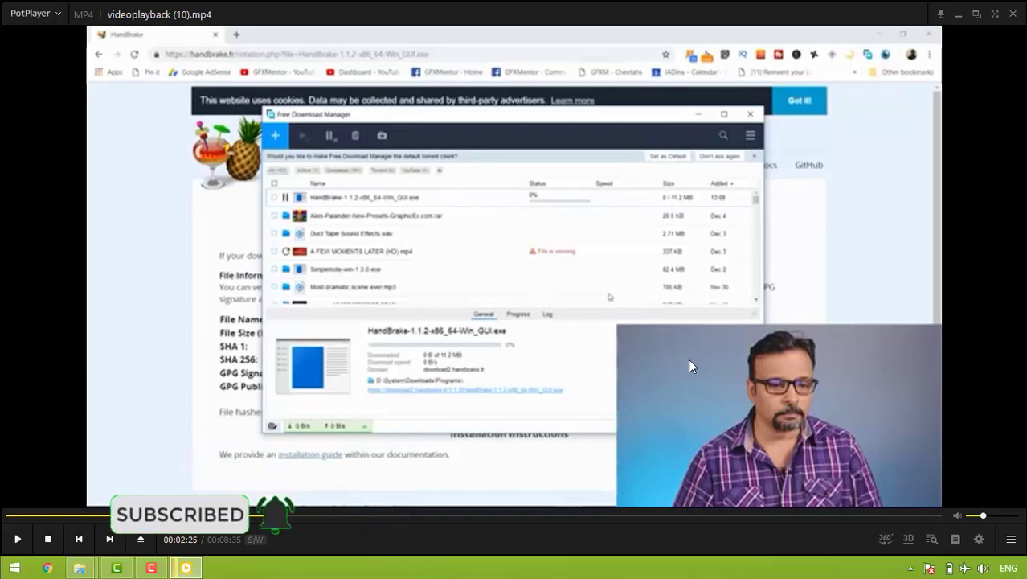
left_click(1012, 14)
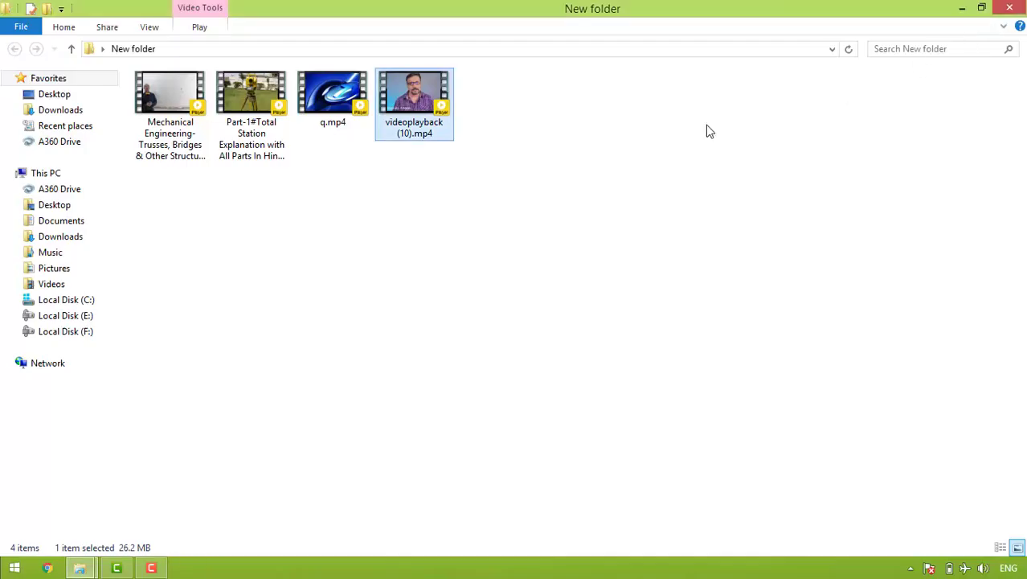
left_click(409, 245)
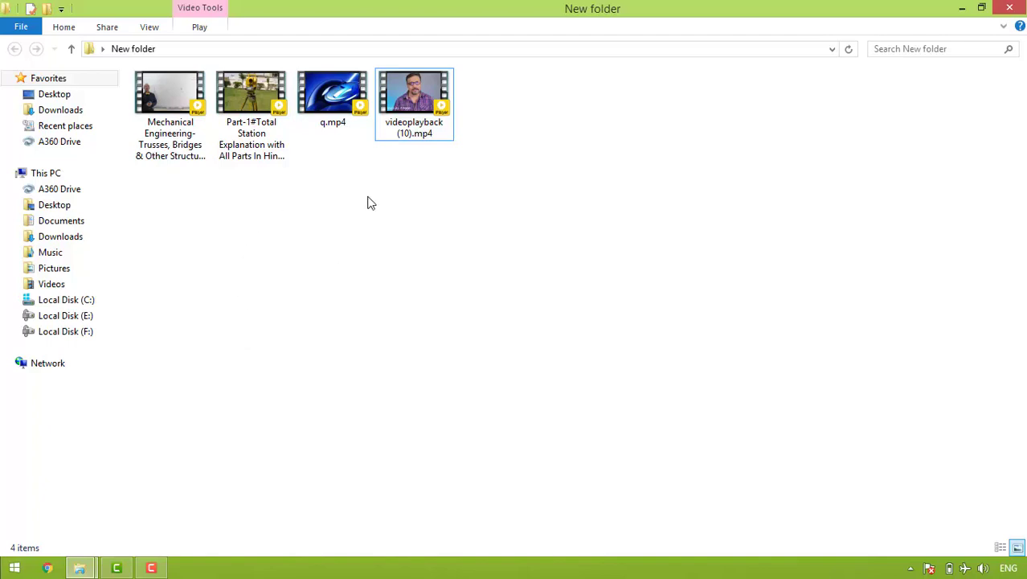
left_click(118, 569)
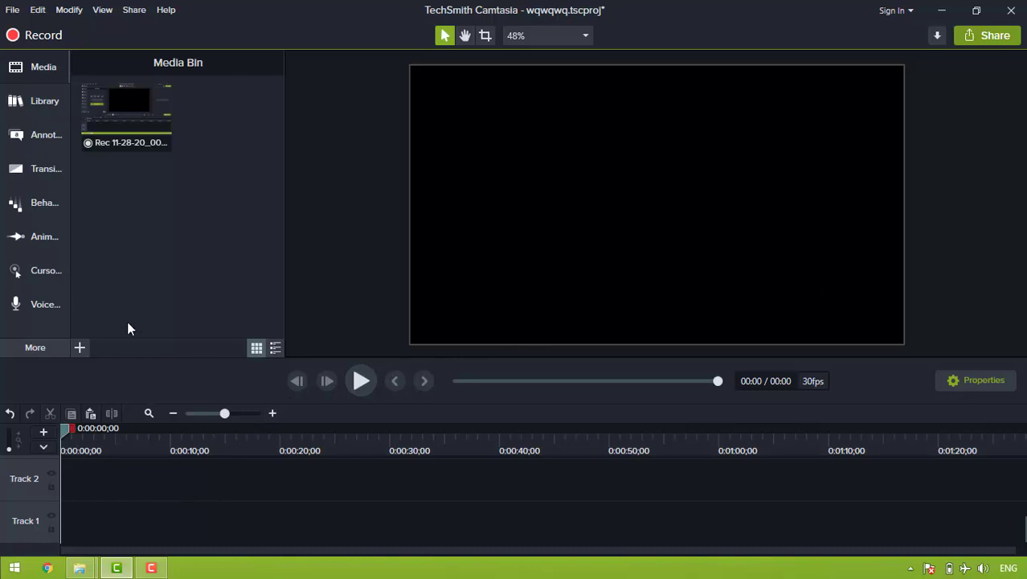
Add the recording Rec 11-28-20_009 from the Media Bin to the start of the timeline on Tracks 1 and 2.
left_click(108, 111)
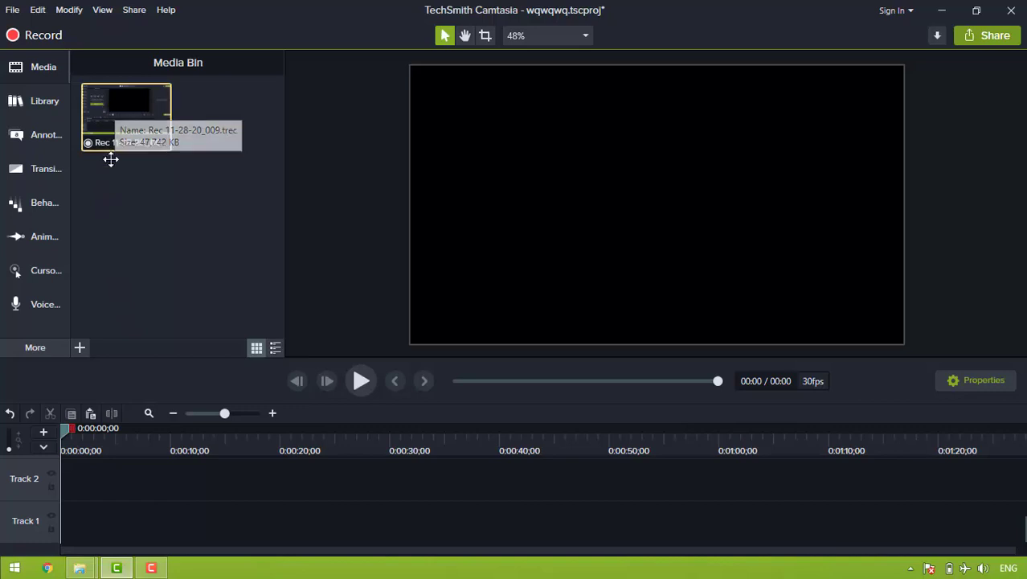
left_click_drag(110, 160, 121, 482)
key("ctrl+z")
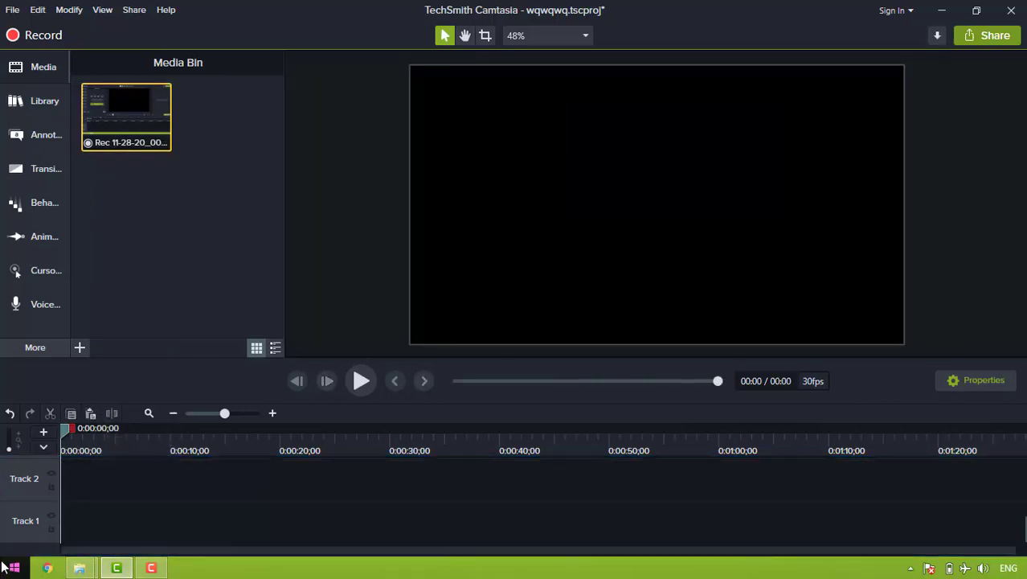
left_click_drag(115, 119, 110, 491)
left_click_drag(58, 541, 60, 539)
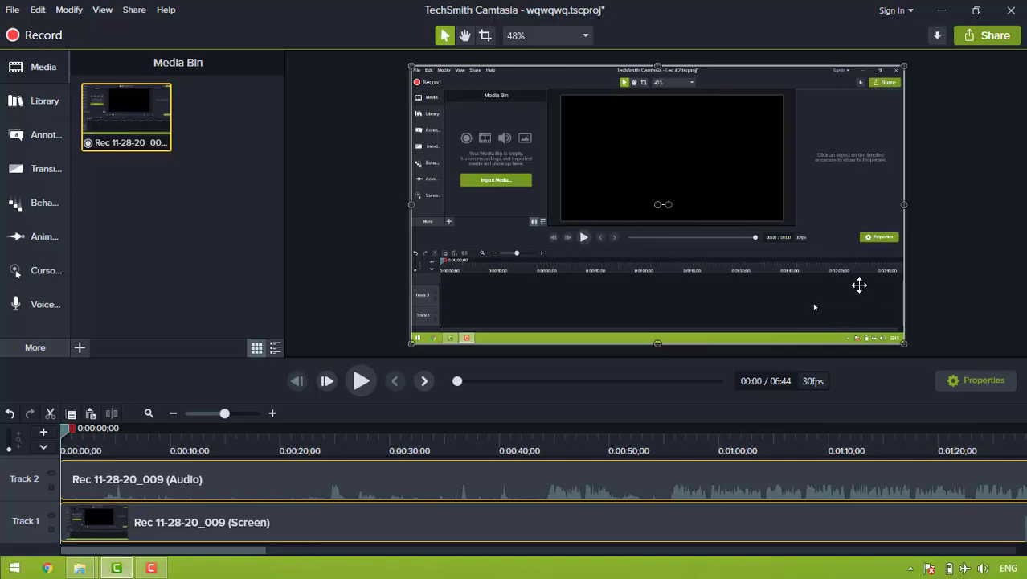
Split the audio and screen clips at 0:00:21;00 and move their second parts to start at about 0:00:33.
scroll(80, 513, "up", 2)
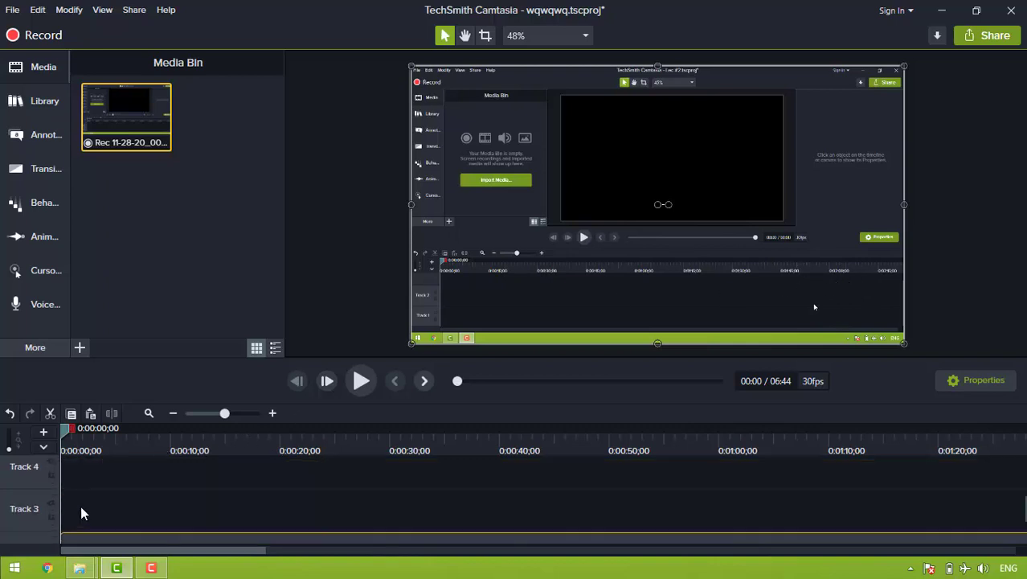
scroll(53, 509, "down", 2)
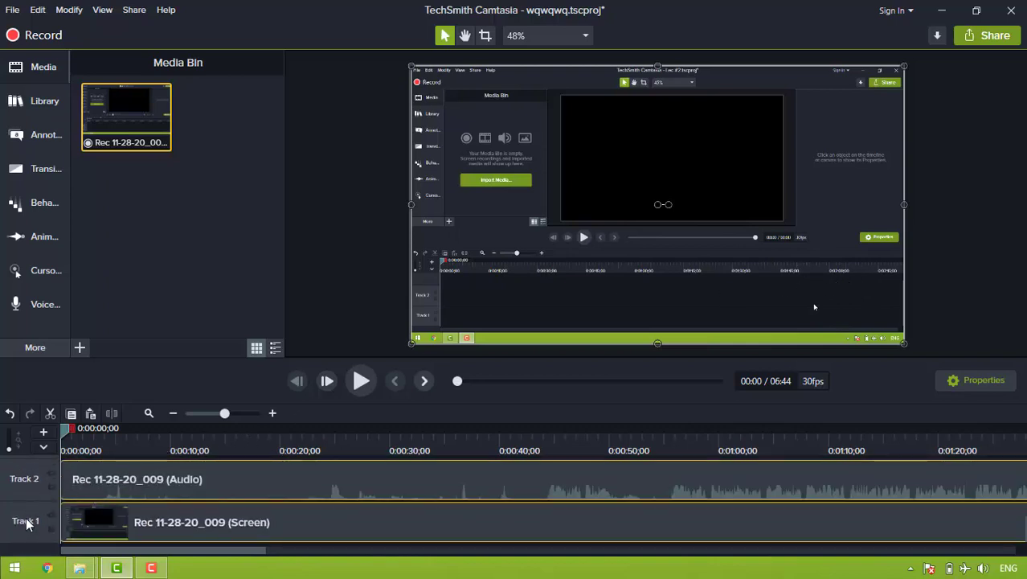
scroll(27, 486, "up", 2)
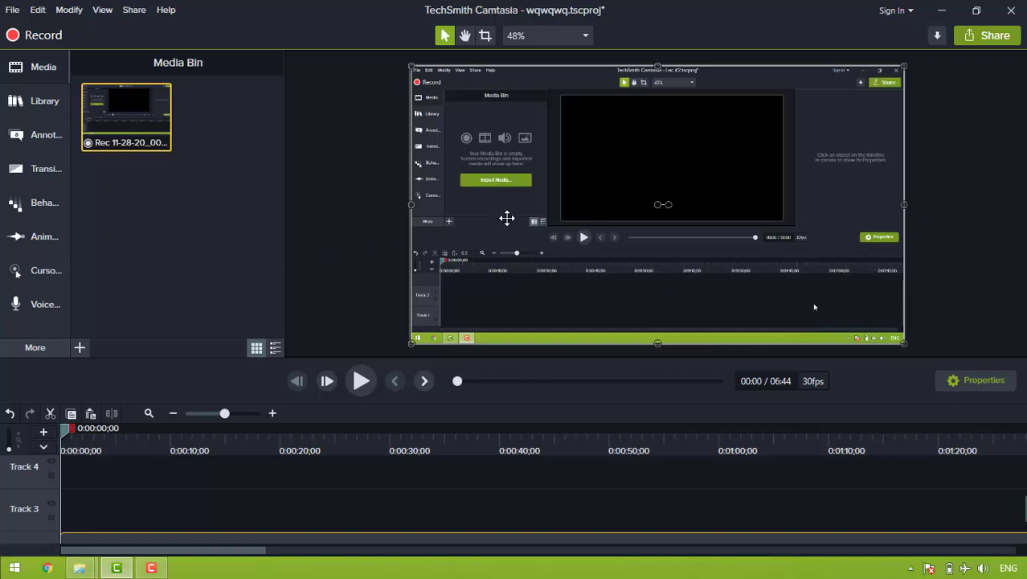
scroll(514, 498, "down", 3)
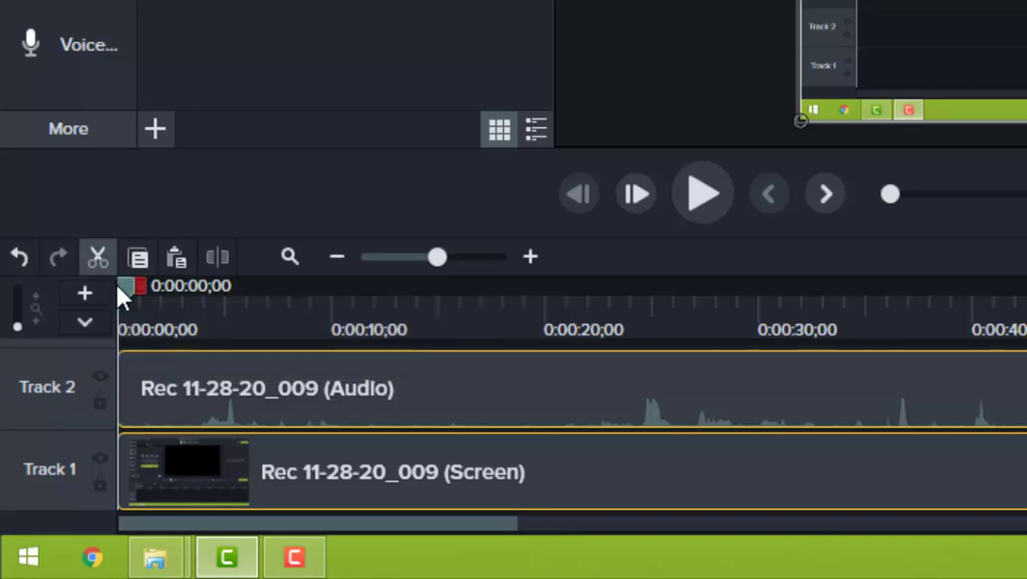
left_click_drag(126, 287, 573, 350)
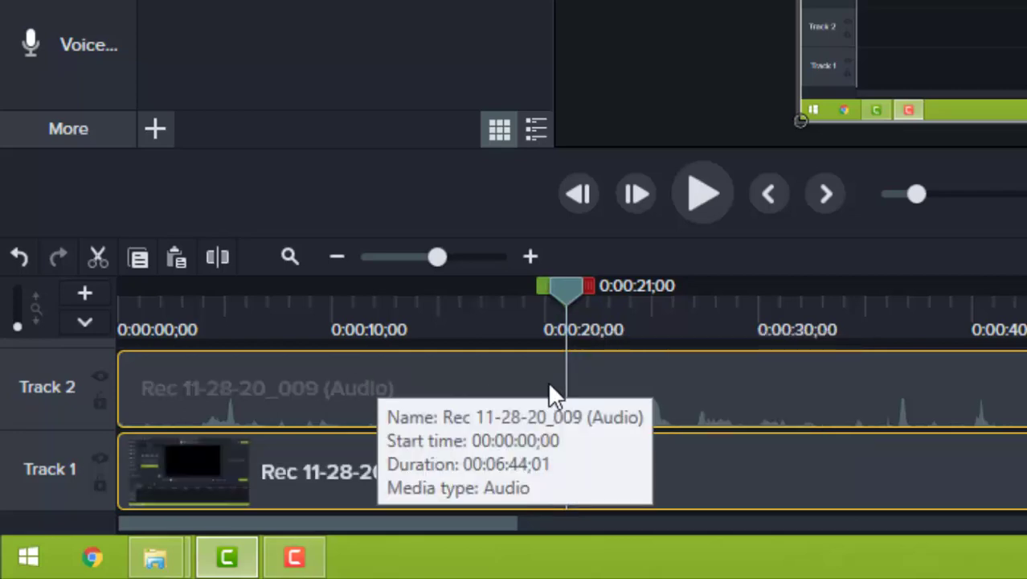
left_click(216, 258)
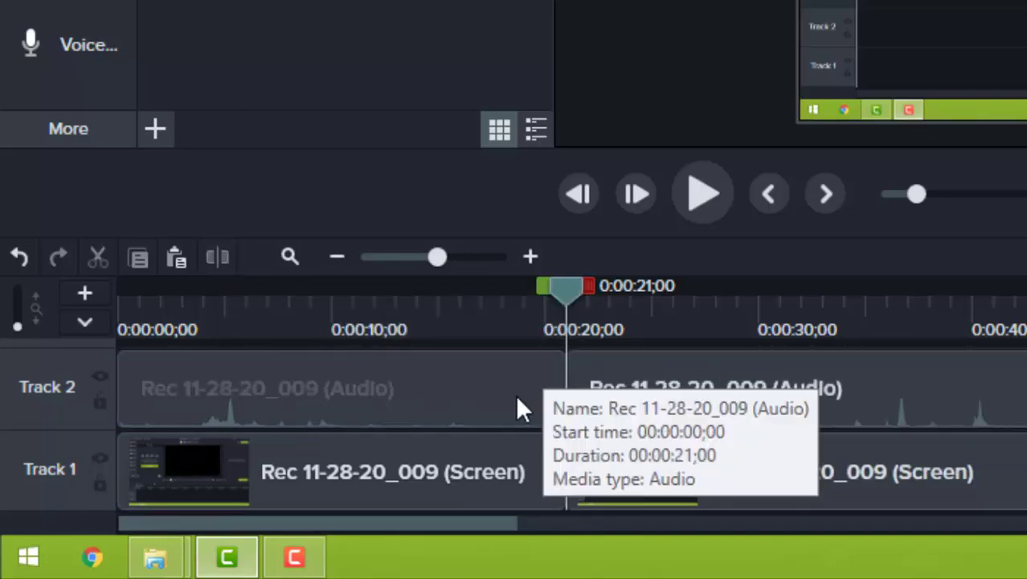
left_click_drag(799, 341, 700, 472)
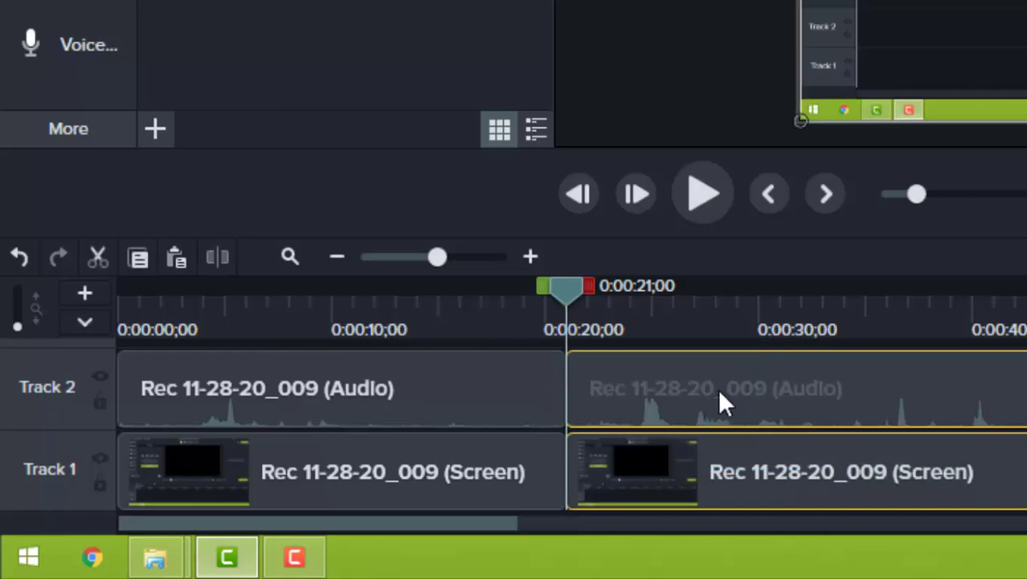
left_click_drag(717, 401, 885, 420)
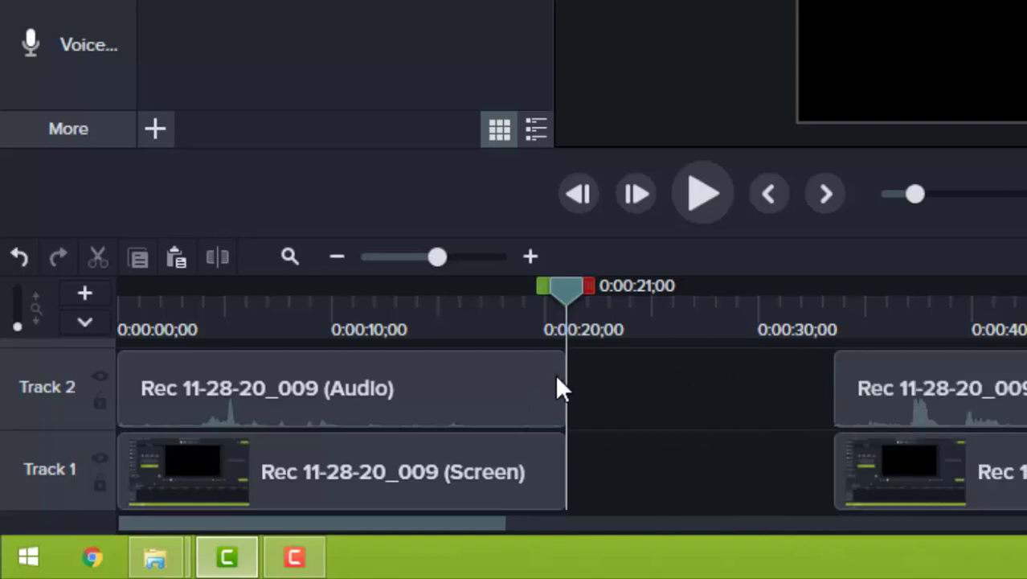
Step backward and forward through the clip move and split with undo and redo, ending with both undone.
left_click(19, 256)
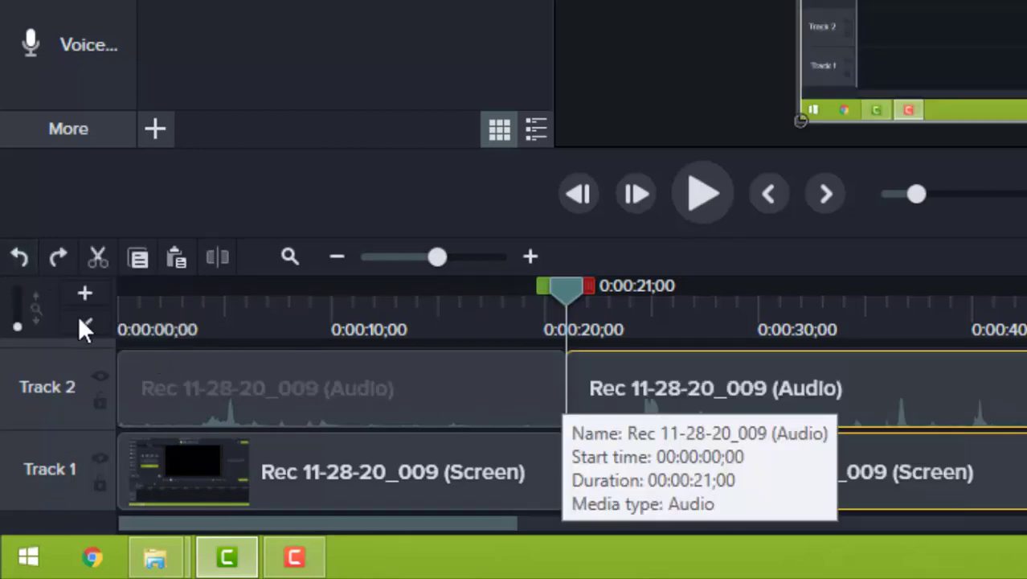
left_click(18, 251)
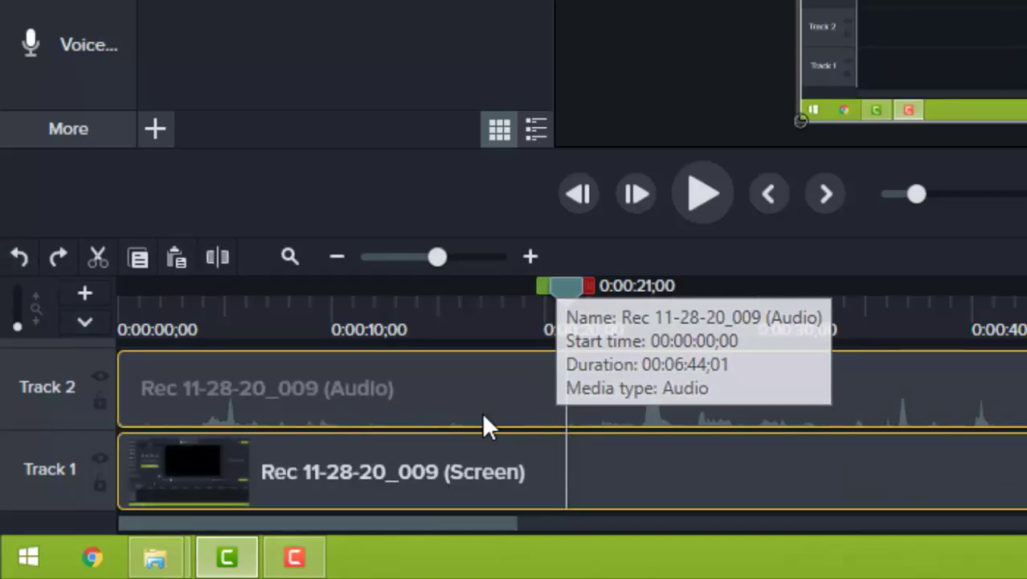
left_click(60, 257)
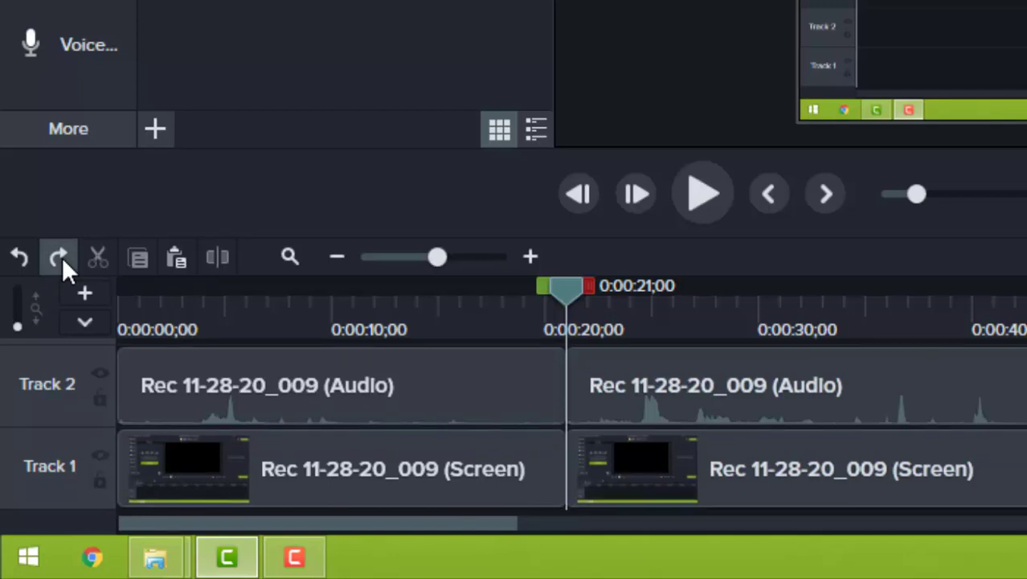
left_click(62, 258)
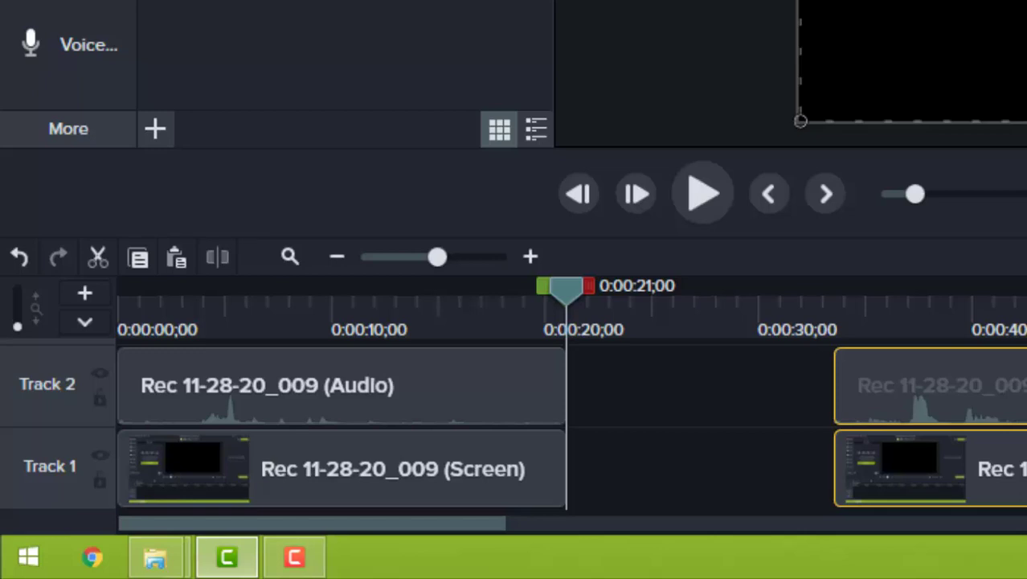
left_click(807, 427)
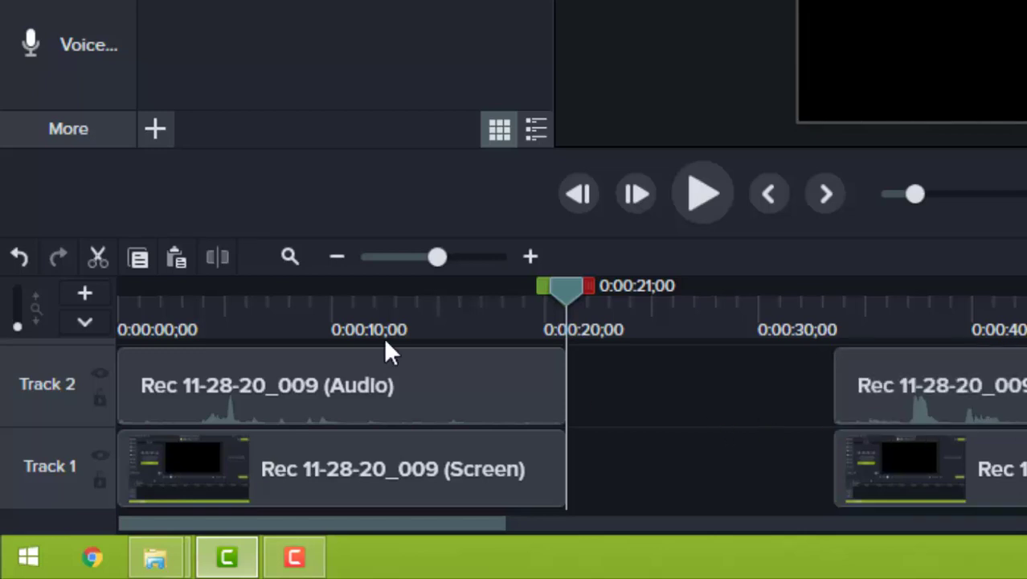
left_click(17, 256)
left_click(17, 255)
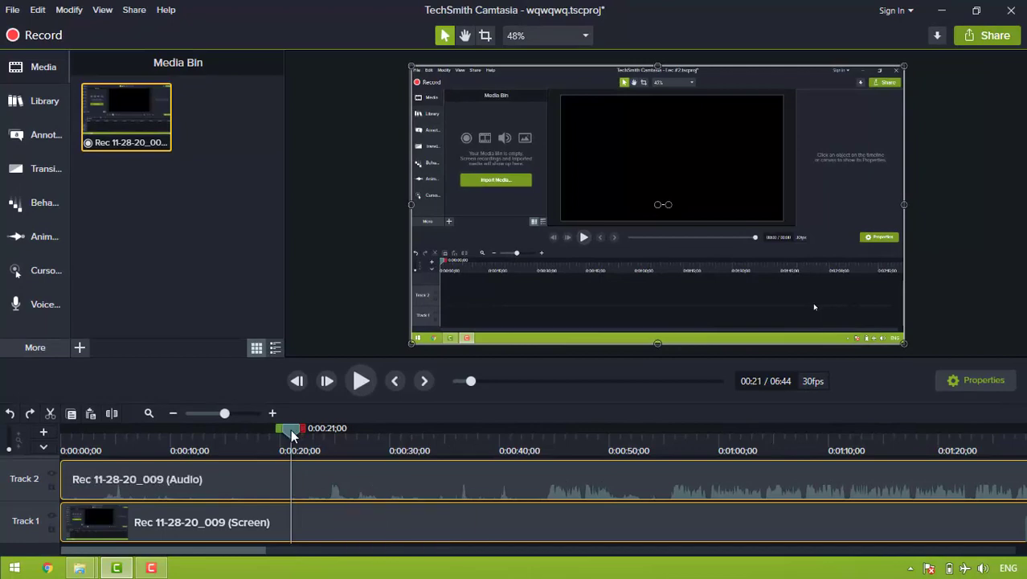
Split the audio and screen clips at 0:00:55;12 and delete the parts before the cut.
left_click_drag(406, 454, 666, 459)
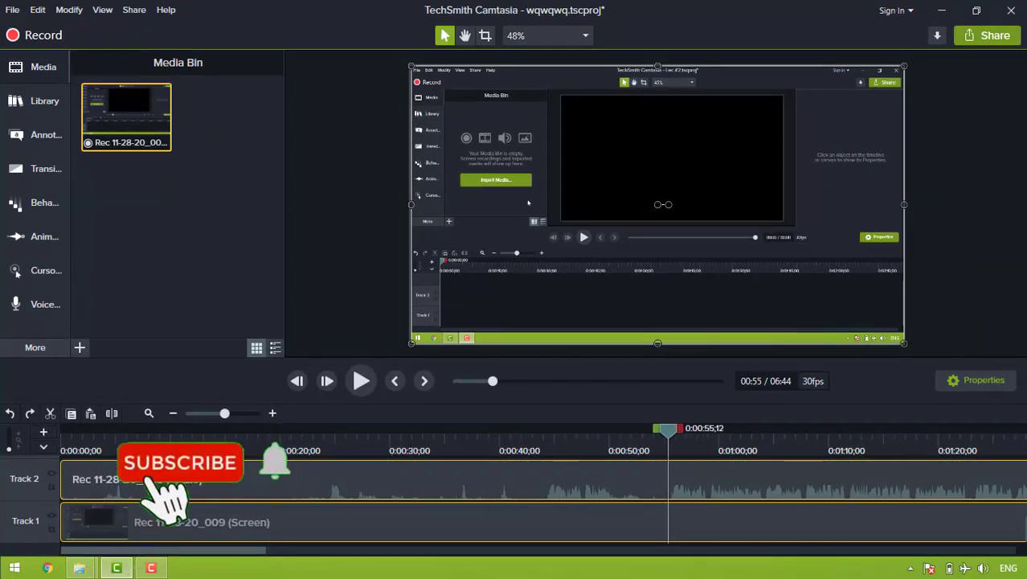
left_click(113, 413)
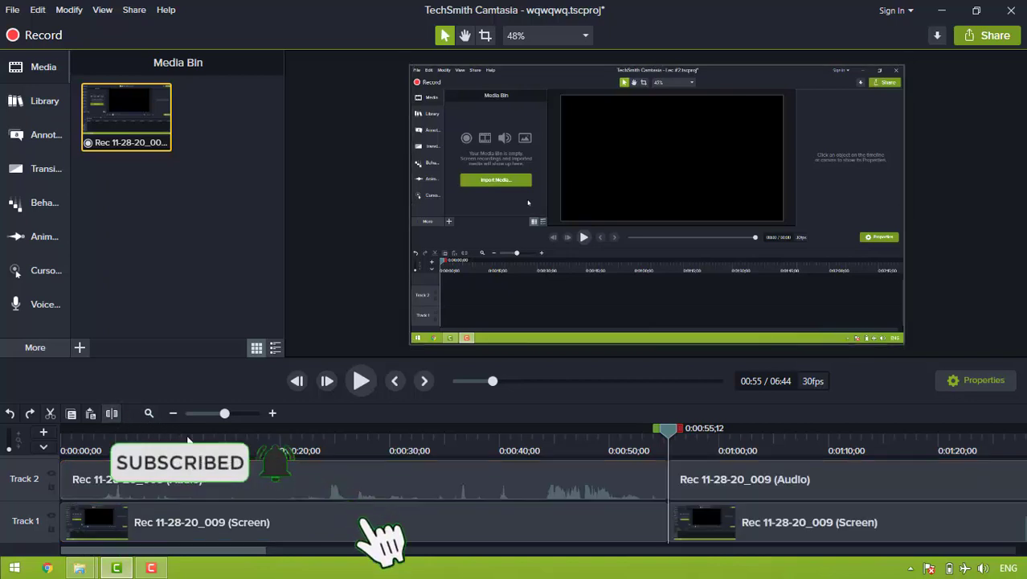
left_click_drag(343, 453, 280, 506)
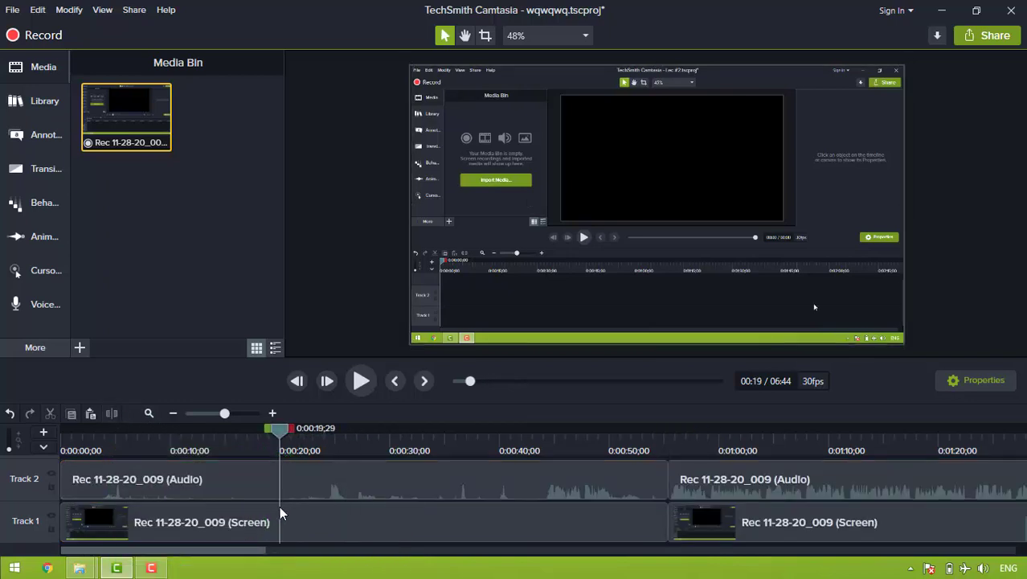
left_click(241, 480)
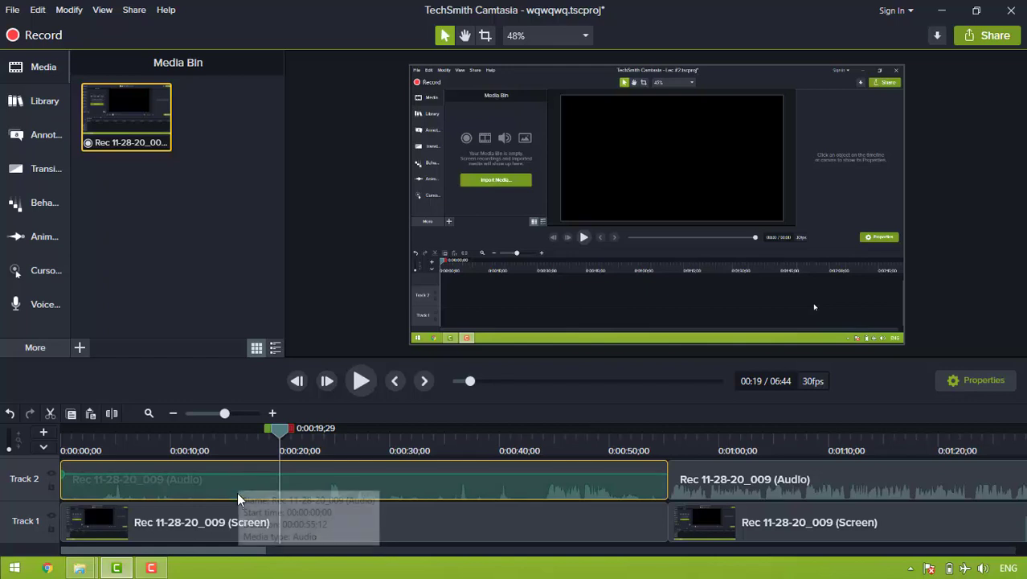
left_click(235, 513, "ctrl")
key("Delete")
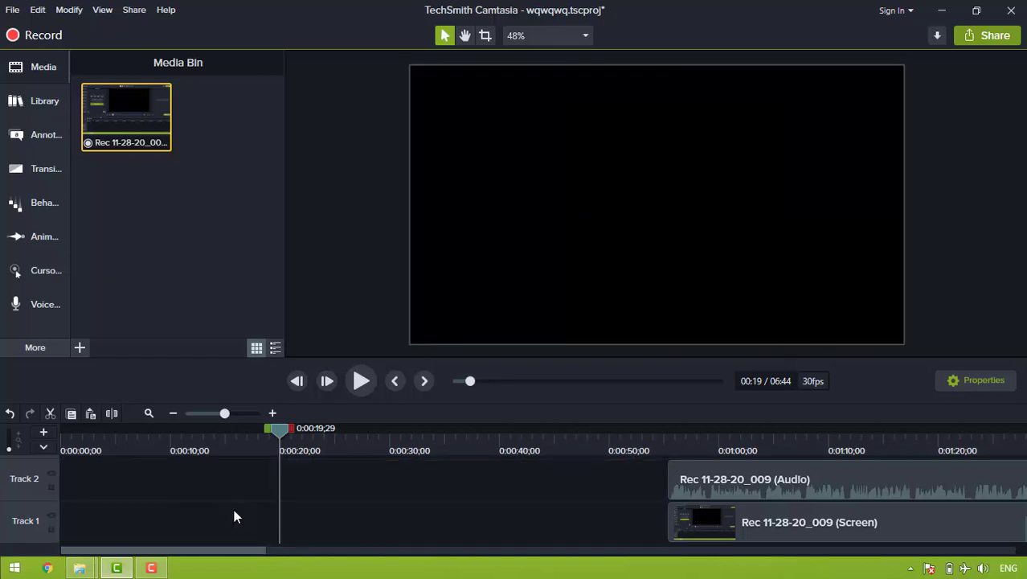
Move the remaining audio and screen clips to the start of the timeline and fit the whole project in the timeline view.
left_click(683, 515)
left_click(717, 486, "ctrl")
left_click_drag(729, 473, 90, 511)
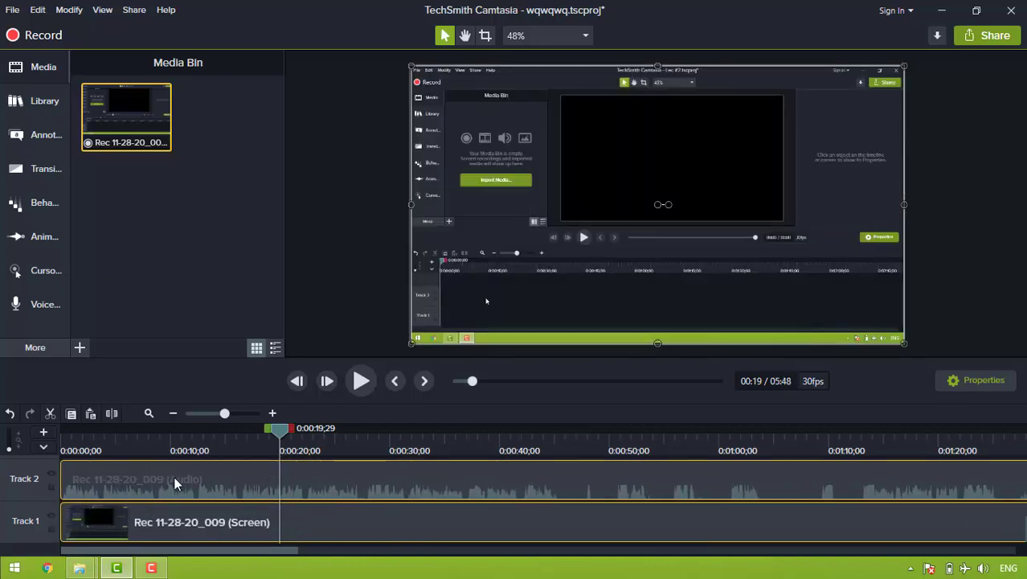
left_click(148, 412)
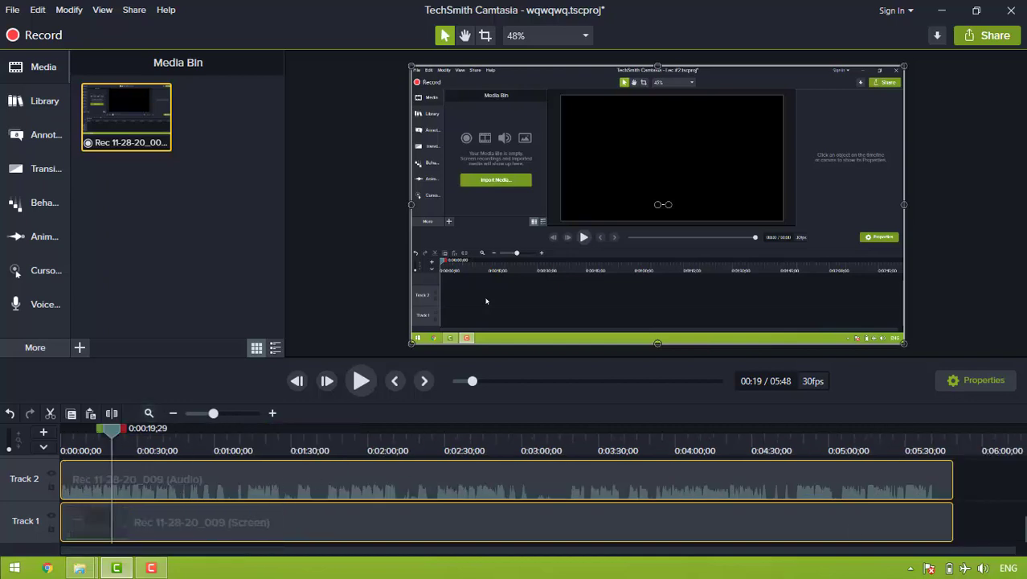
left_click(987, 498)
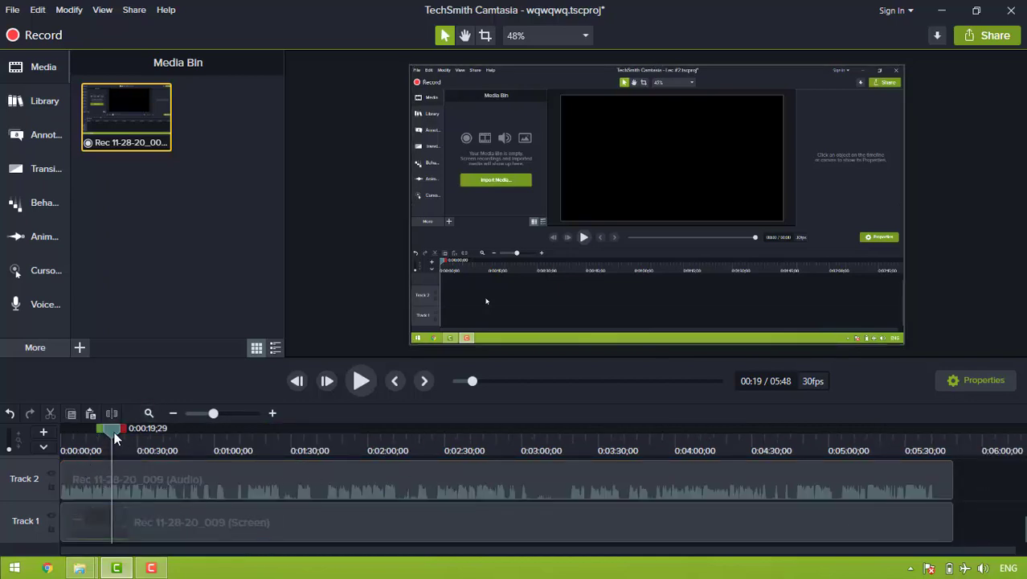
Preview the trimmed recording from 0:00:30;17 and from 0:00:45;00, pausing playback at about 0:00:52.
left_click_drag(102, 432, 146, 450)
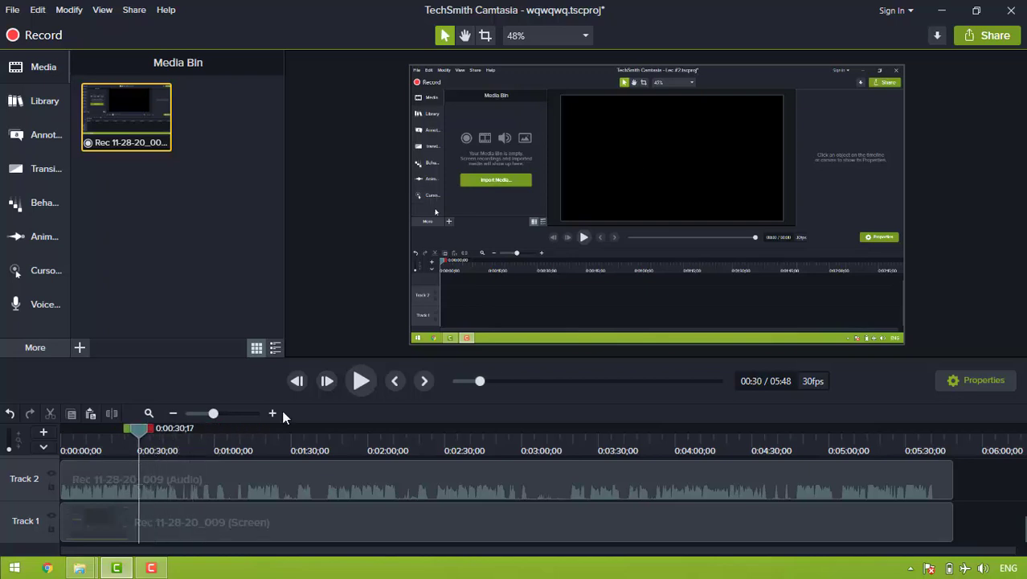
left_click(359, 384)
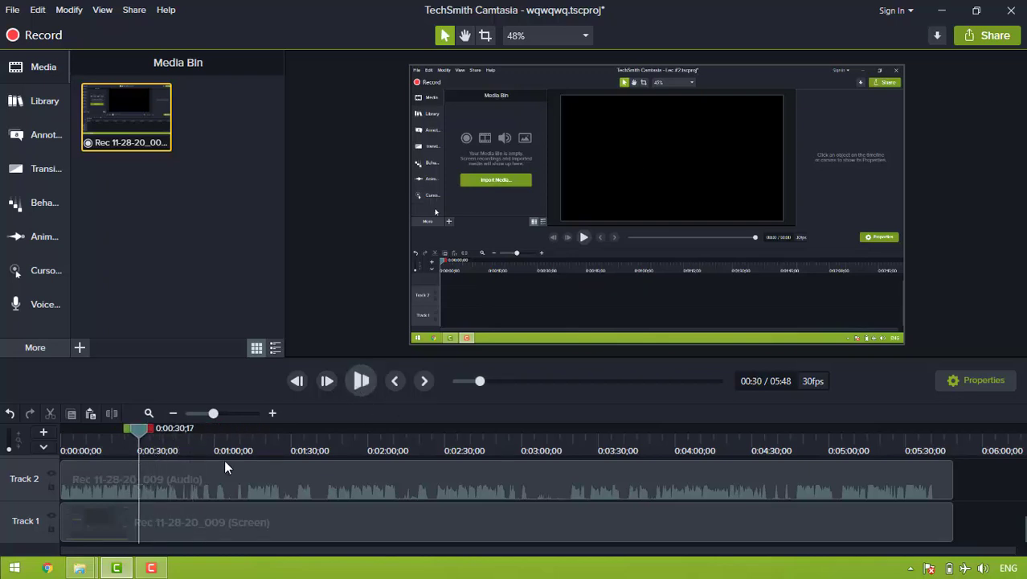
left_click(362, 381)
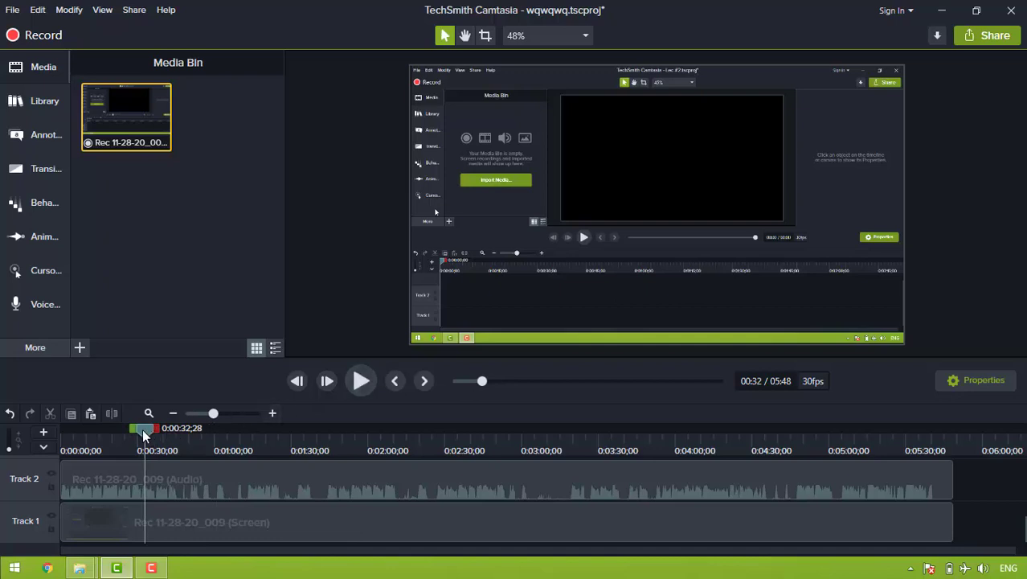
left_click_drag(144, 434, 173, 450)
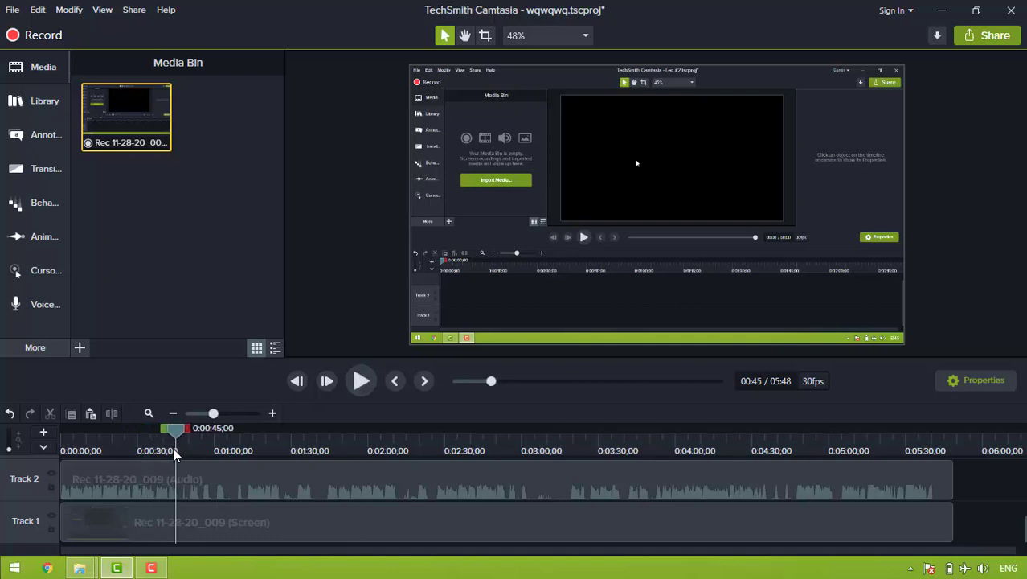
left_click(359, 382)
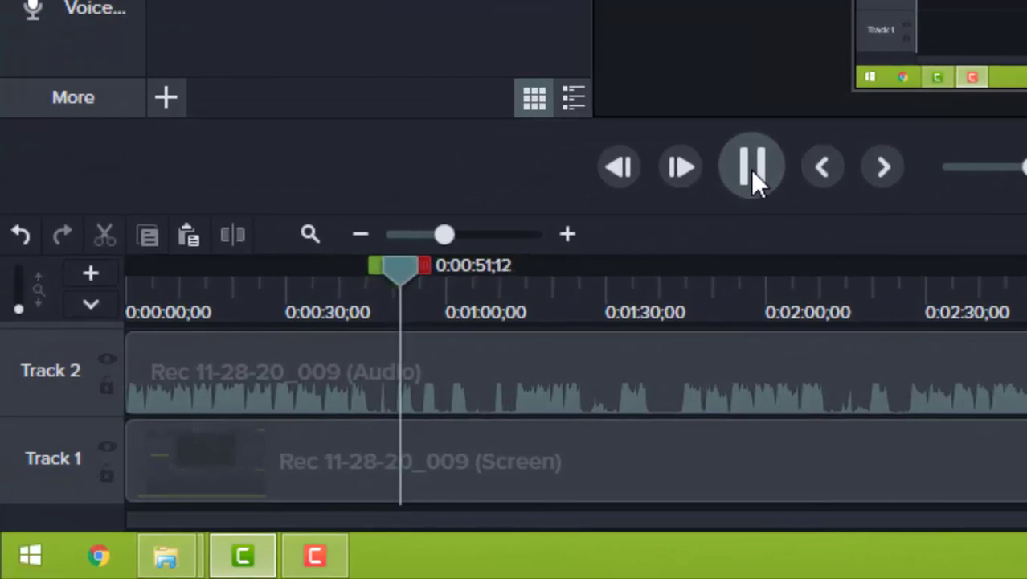
left_click(751, 170)
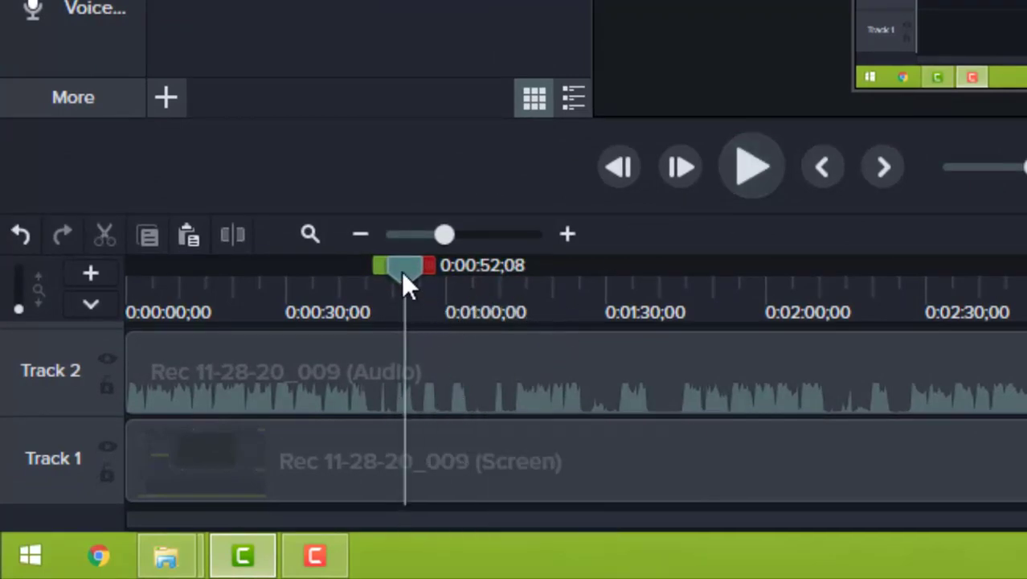
Select the range from 0:00:46;12 to 0:01:11;21 across both tracks and cut it out.
left_click_drag(395, 271, 372, 280)
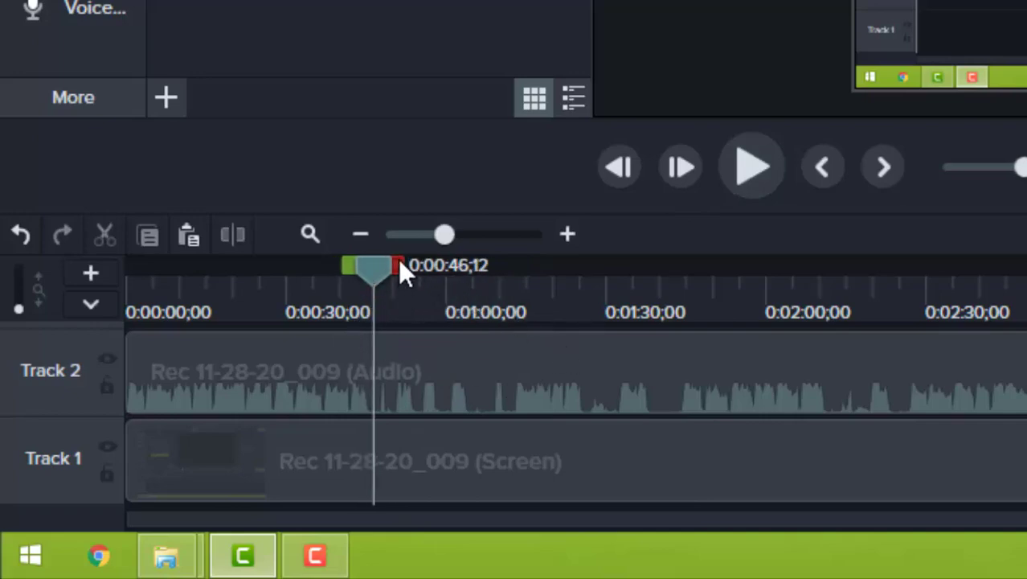
left_click_drag(399, 265, 532, 281)
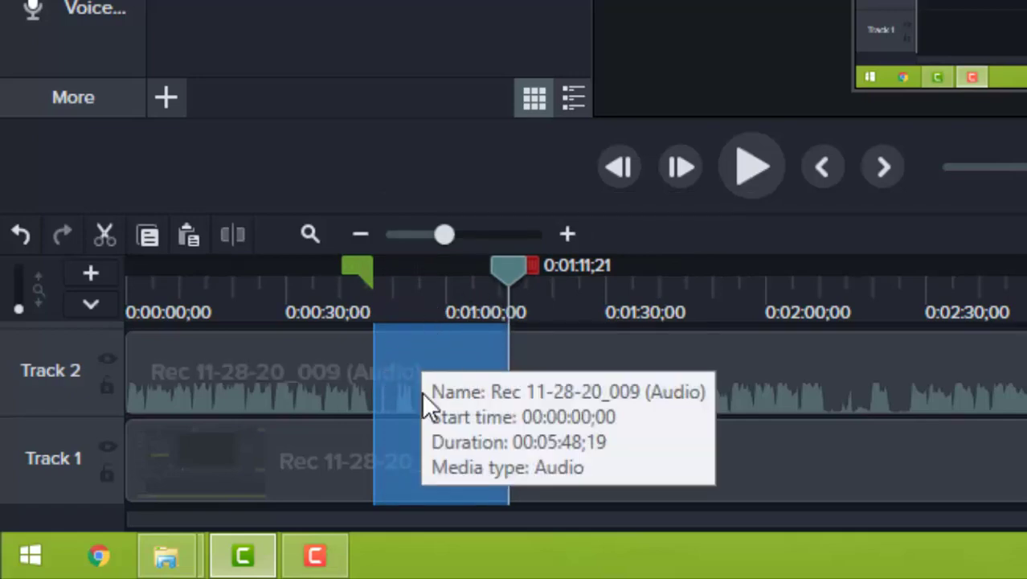
left_click(104, 235)
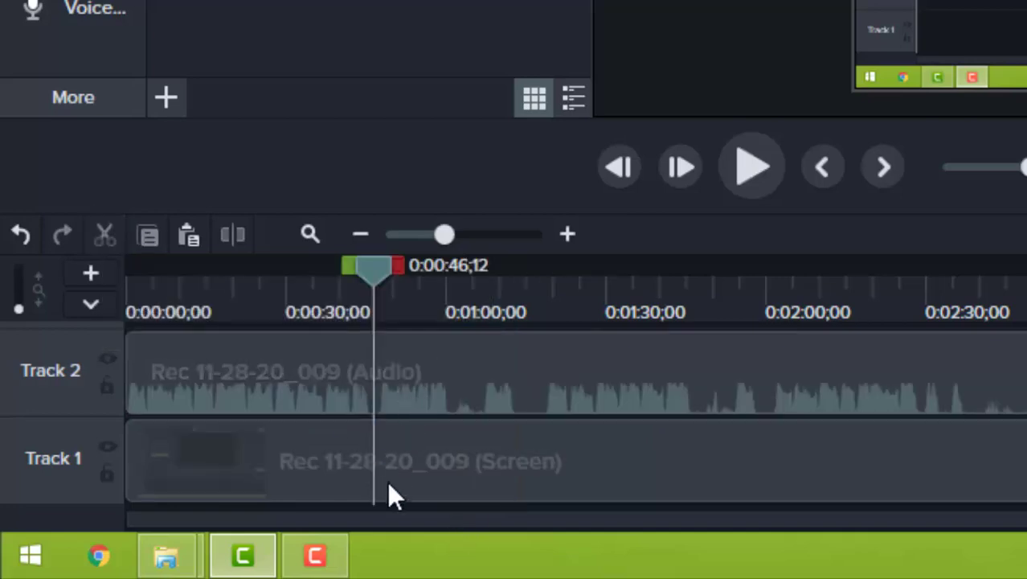
Undo the range cut and clear the time selection on the timeline.
left_click_drag(378, 261, 393, 264)
left_click(449, 342)
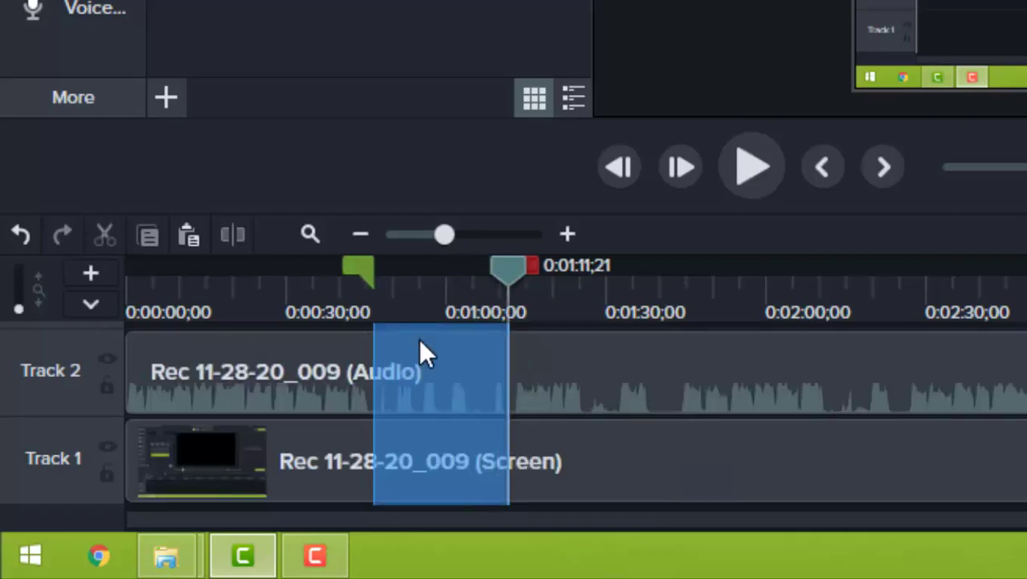
left_click(515, 271)
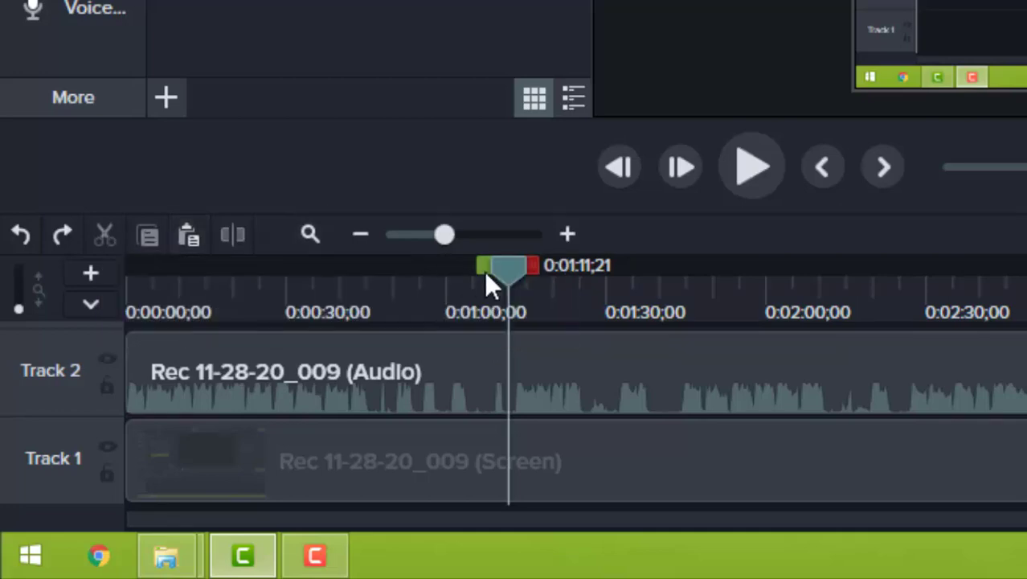
Copy the range from 0:01:12;09 to 0:01:39;11 on both tracks and clear the time selection.
left_click_drag(518, 282, 514, 310)
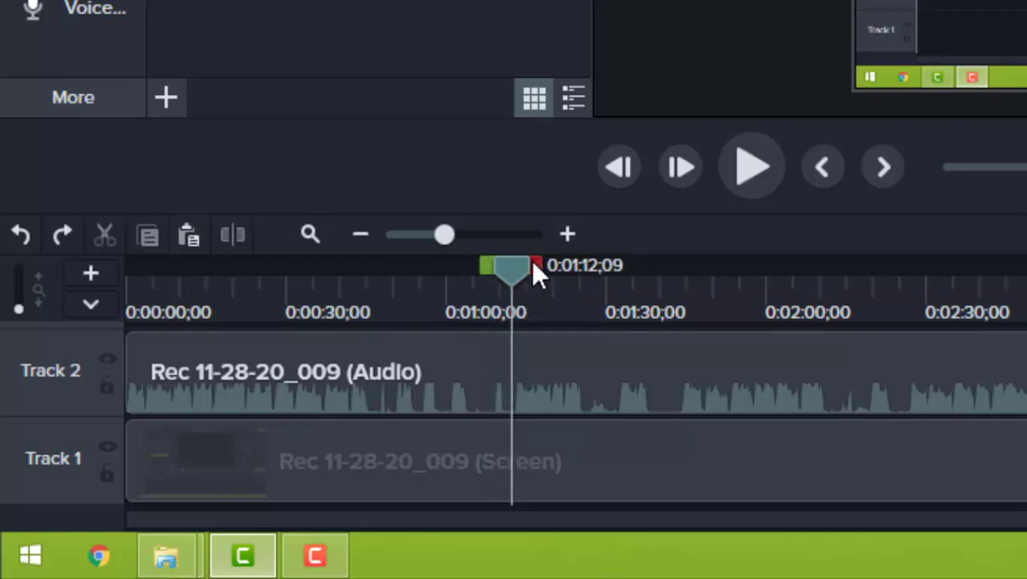
left_click_drag(534, 268, 677, 283)
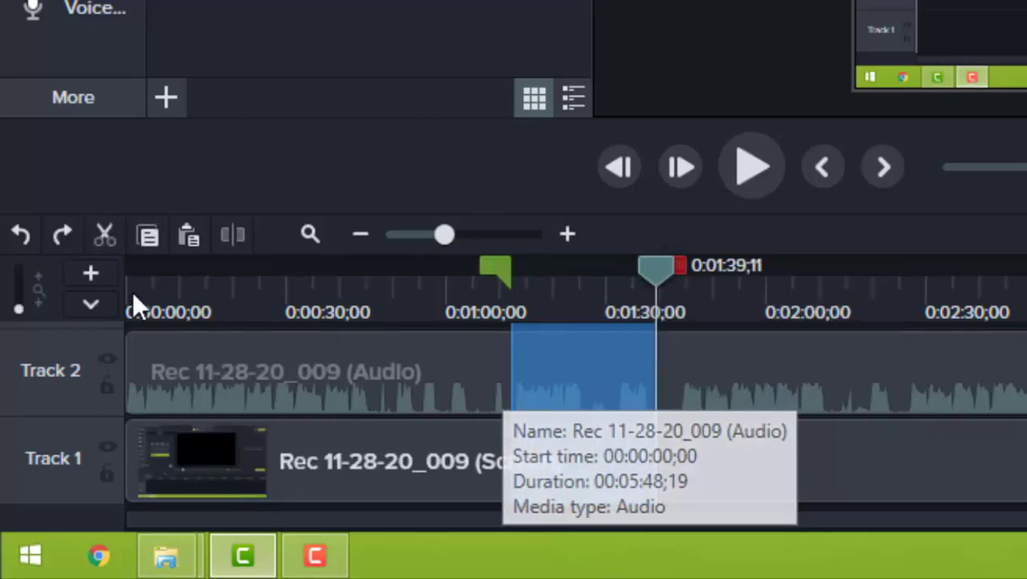
left_click(146, 233)
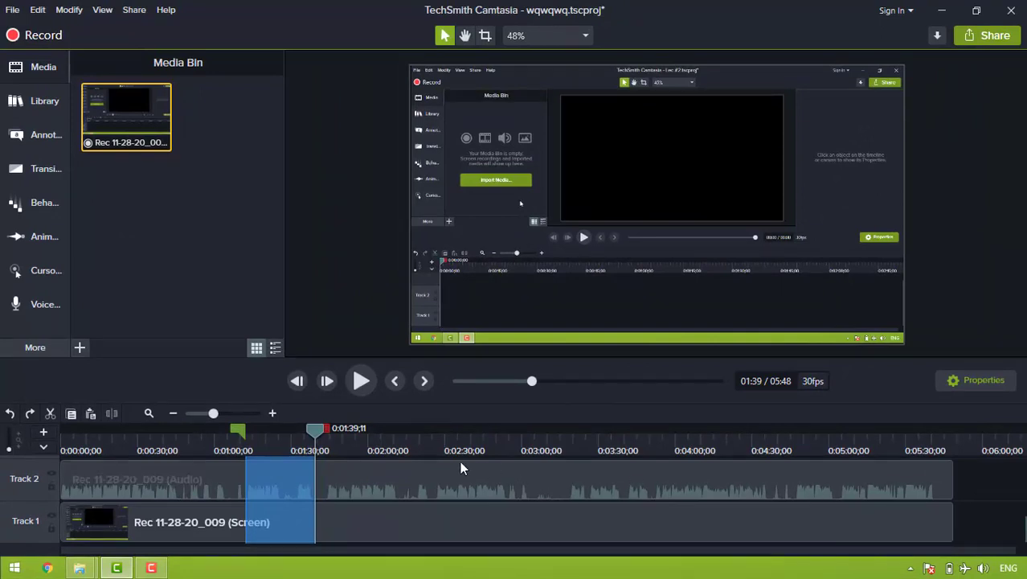
left_click(313, 431)
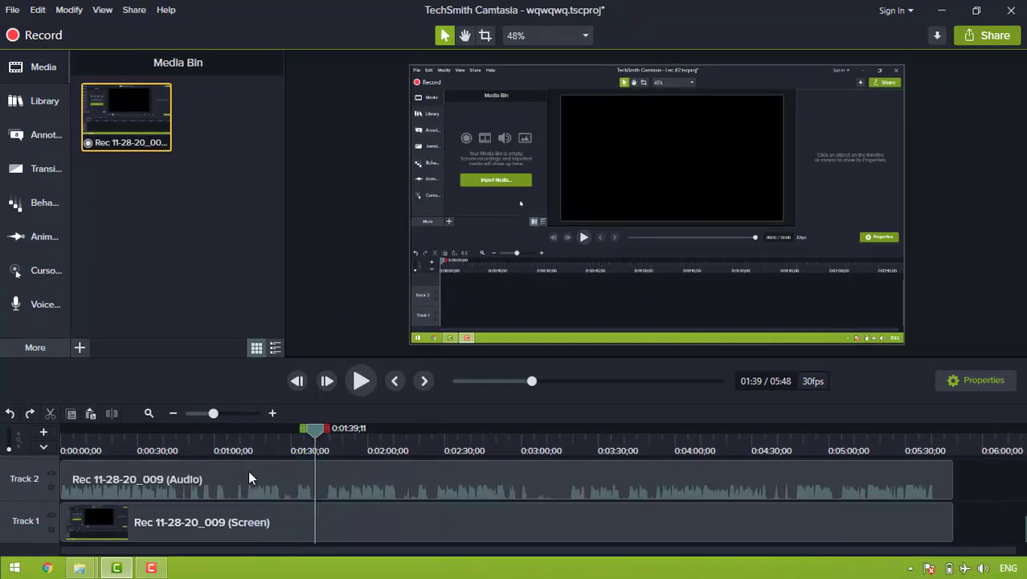
Paste the copied segment after the end of the recording at 0:06:00;06, and delete the pasted audio and screen clips.
left_click(982, 438)
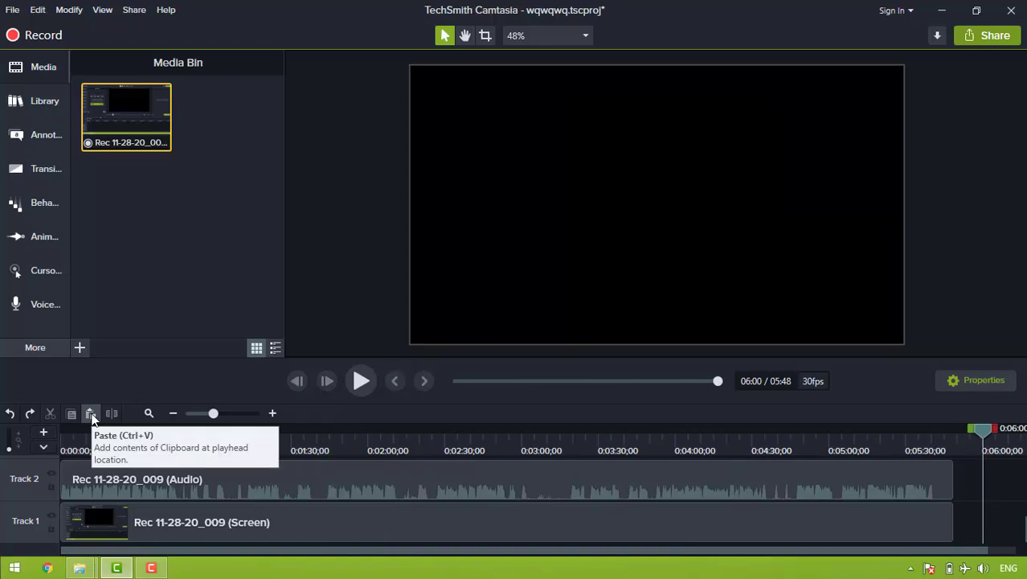
left_click(91, 415)
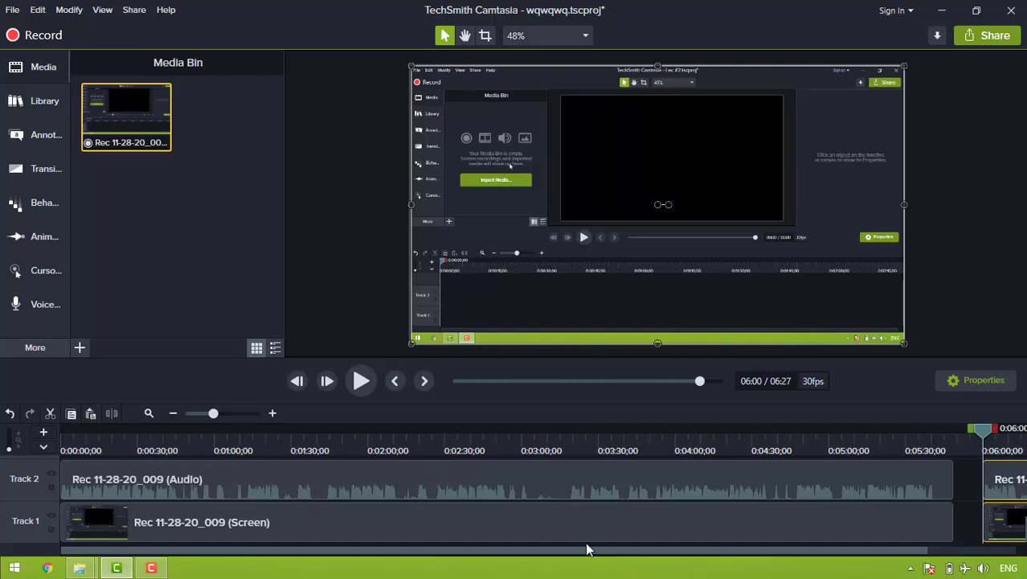
scroll(595, 551, "right", 3)
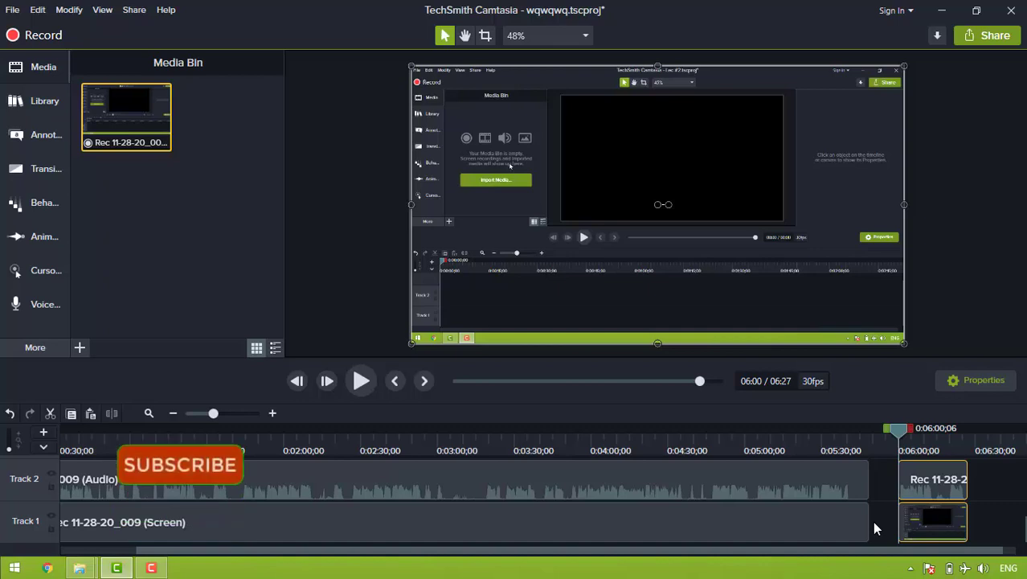
key("Delete")
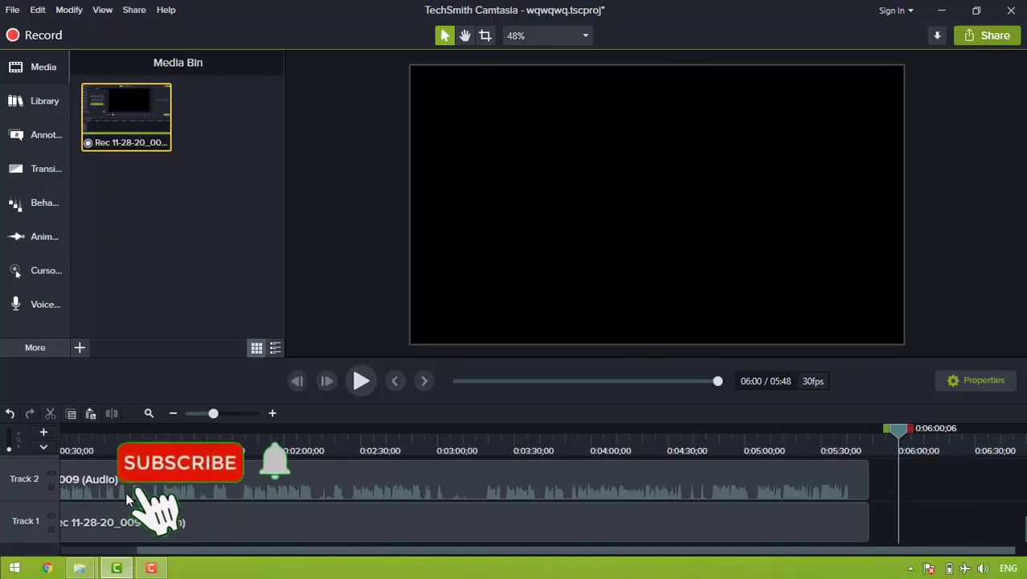
Select the audio and screen clips and split both at 0:03:06;22.
left_click(454, 446)
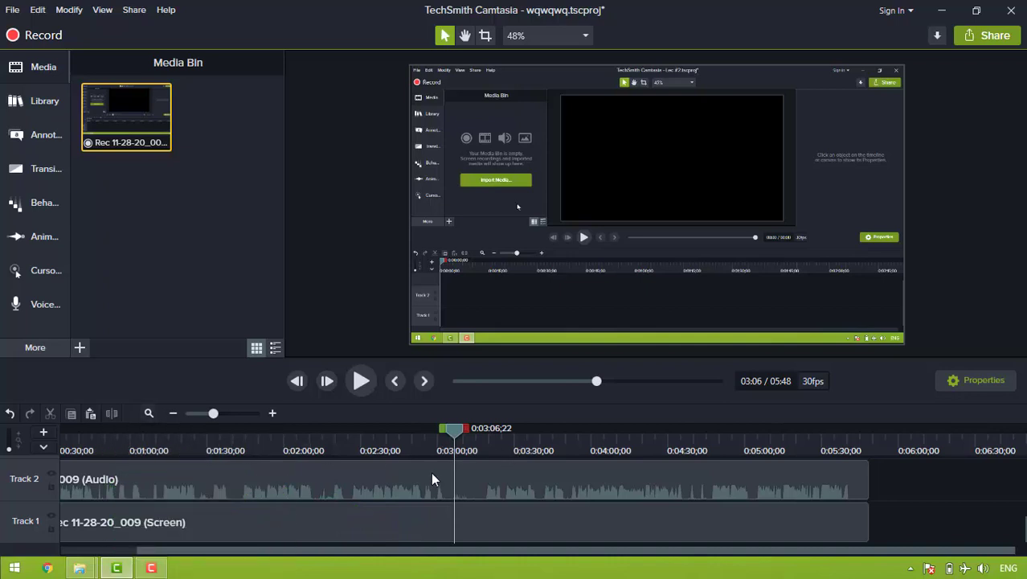
left_click_drag(912, 480, 464, 537)
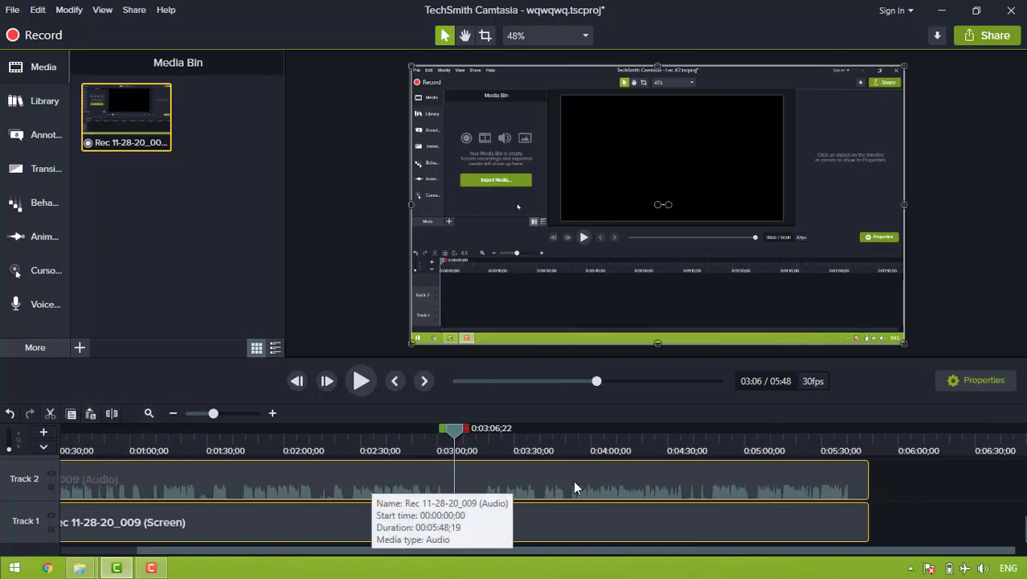
left_click(112, 414)
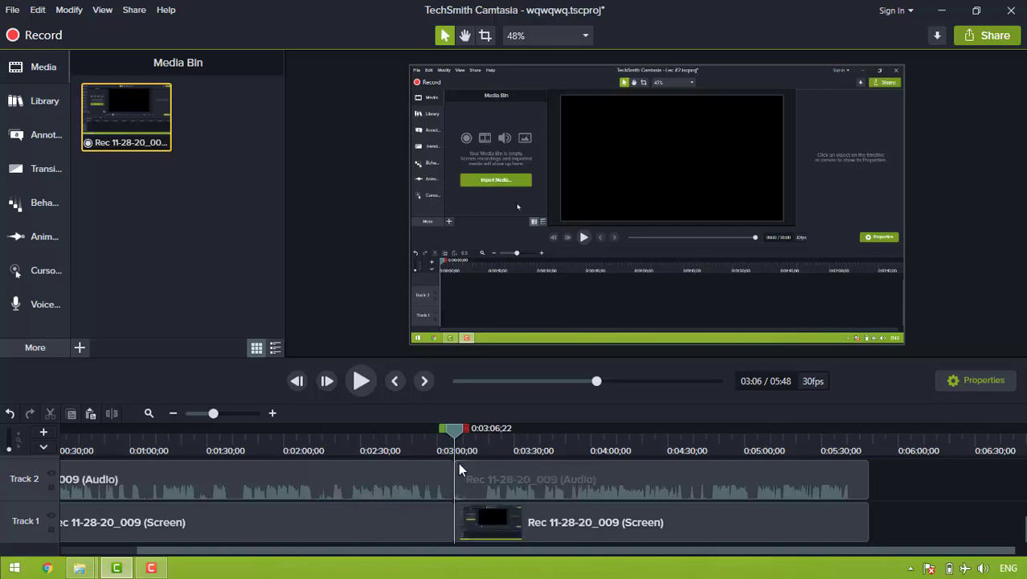
Move the audio and screen parts after the split about one minute later, leaving a gap on both tracks.
left_click(624, 503)
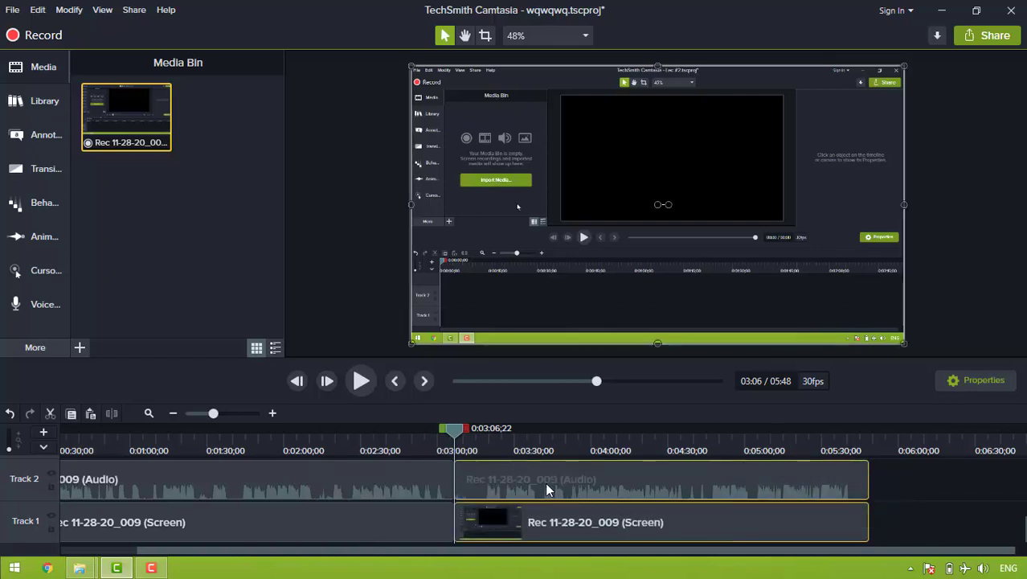
left_click_drag(545, 482, 709, 473)
left_click(497, 499)
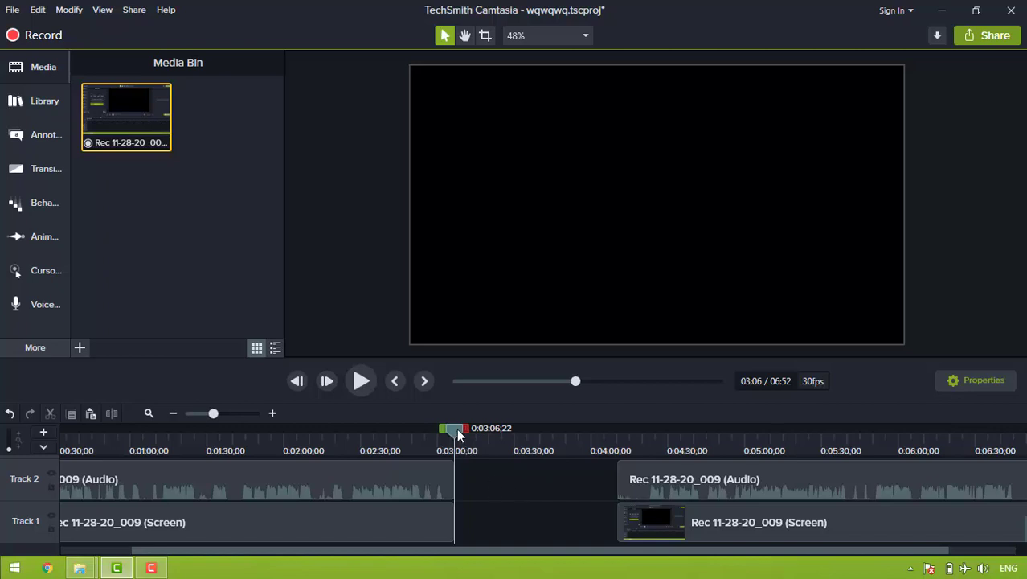
Split the first audio and screen parts at 0:02:16;05.
left_click_drag(456, 438, 328, 448)
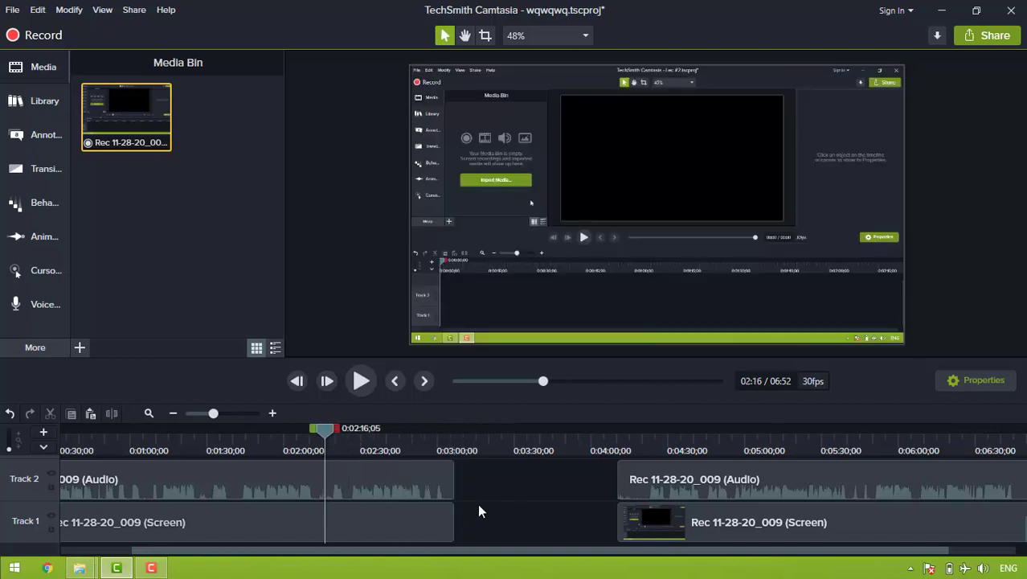
left_click_drag(479, 510, 354, 543)
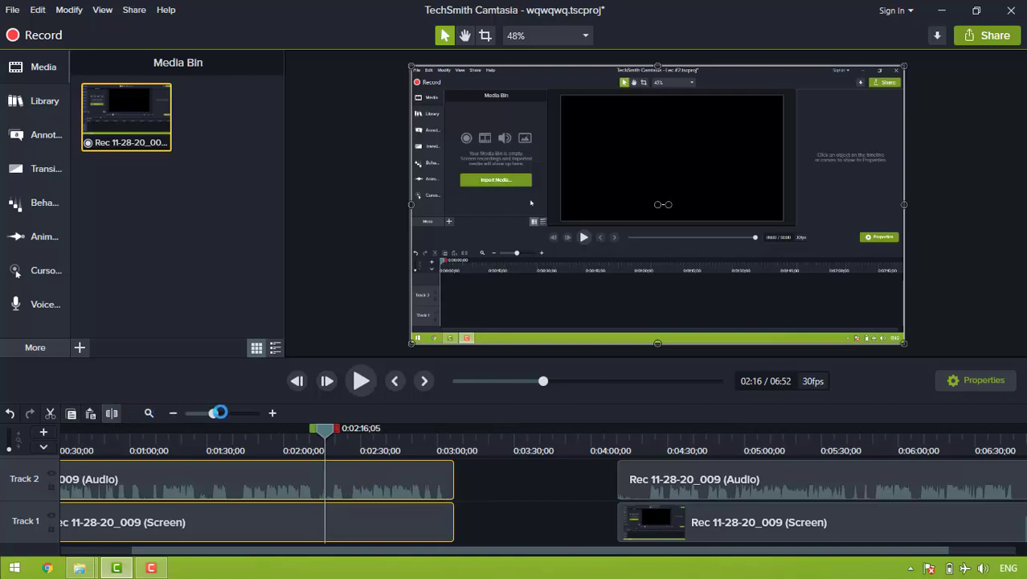
left_click(112, 413)
Place the playhead at 0:01:17;02 and undo both splits and the clip move.
left_click(175, 454)
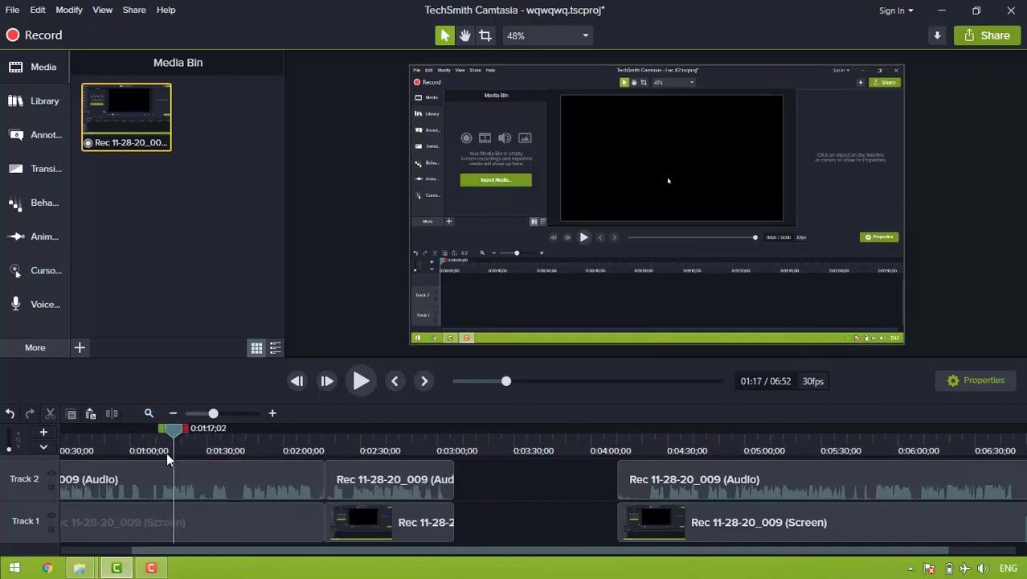
right_click(503, 482)
left_click(530, 492)
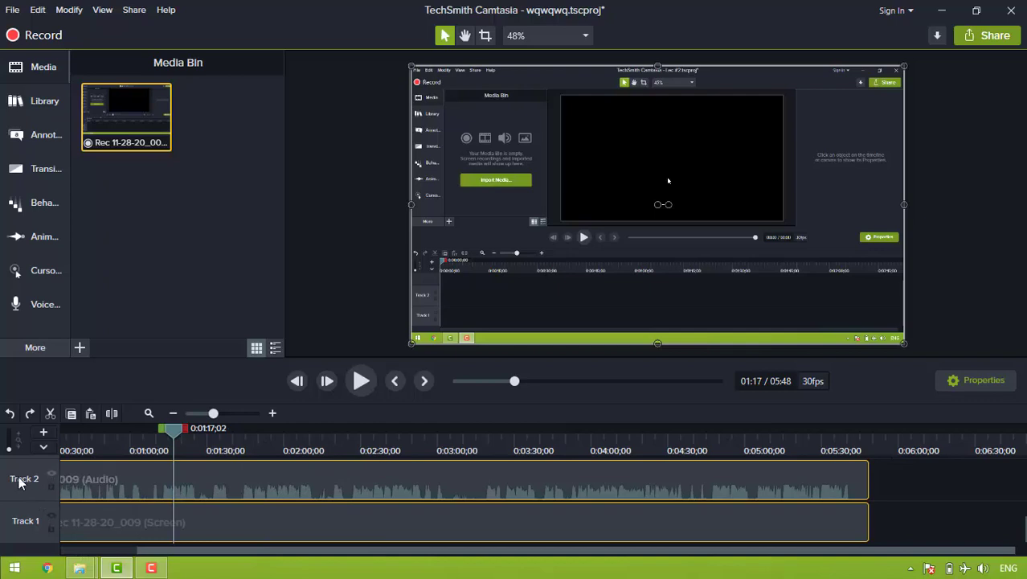
Select a detailed time range from about 0:01:13 to 0:01:21;29 across both tracks.
left_click(148, 415)
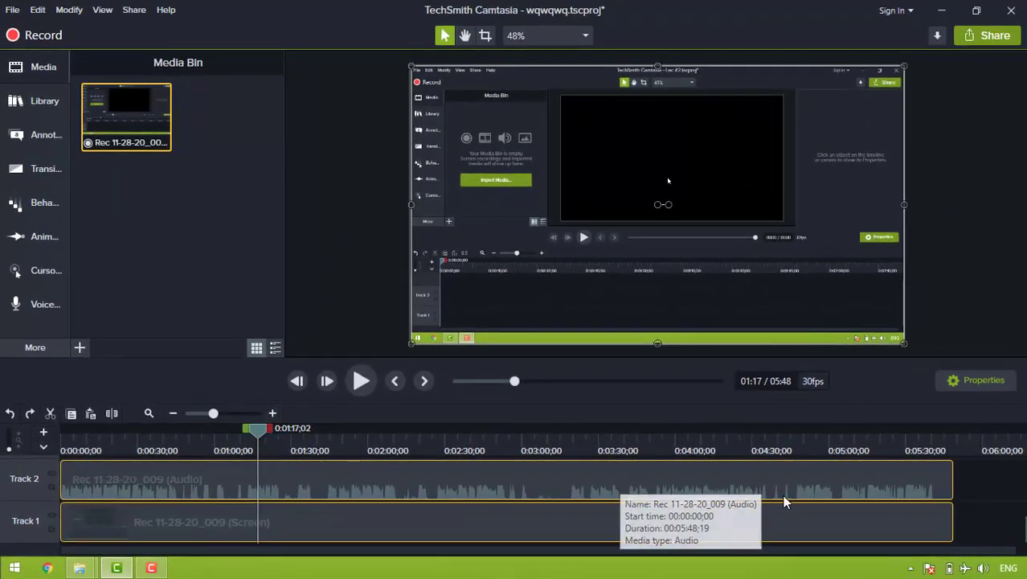
left_click(273, 414)
left_click(274, 414)
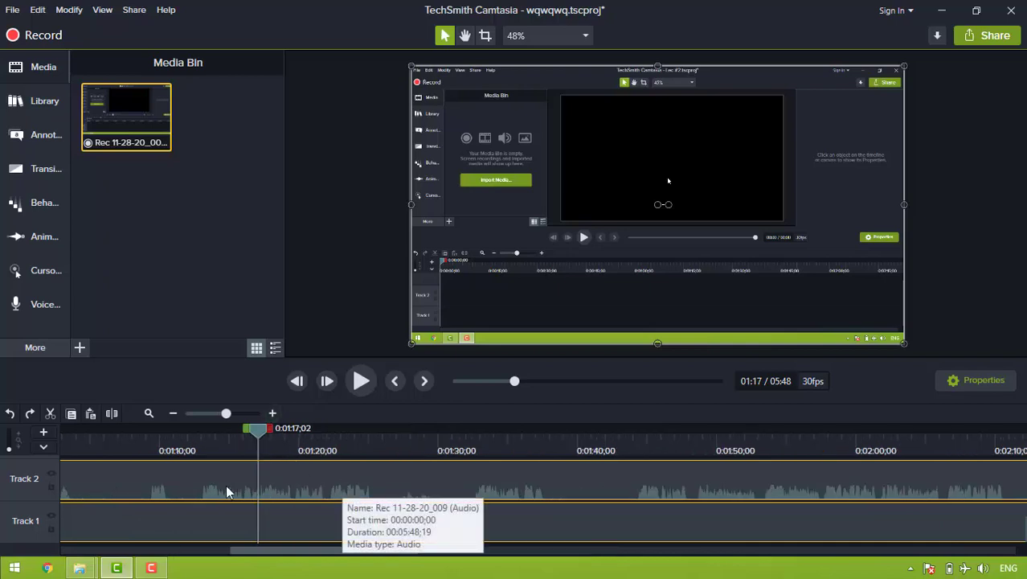
left_click_drag(258, 434, 191, 452)
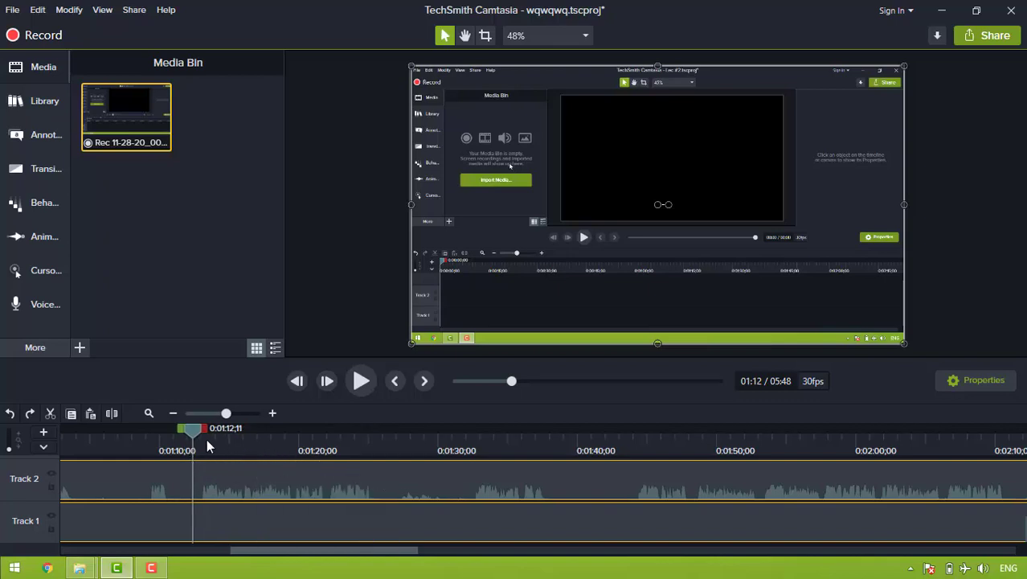
left_click(271, 414)
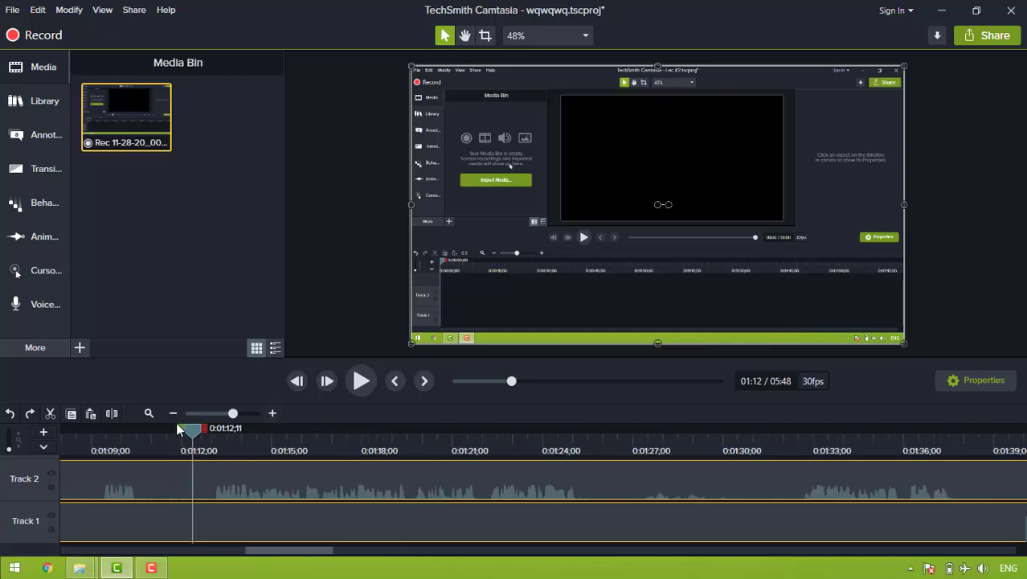
left_click_drag(193, 431, 488, 473)
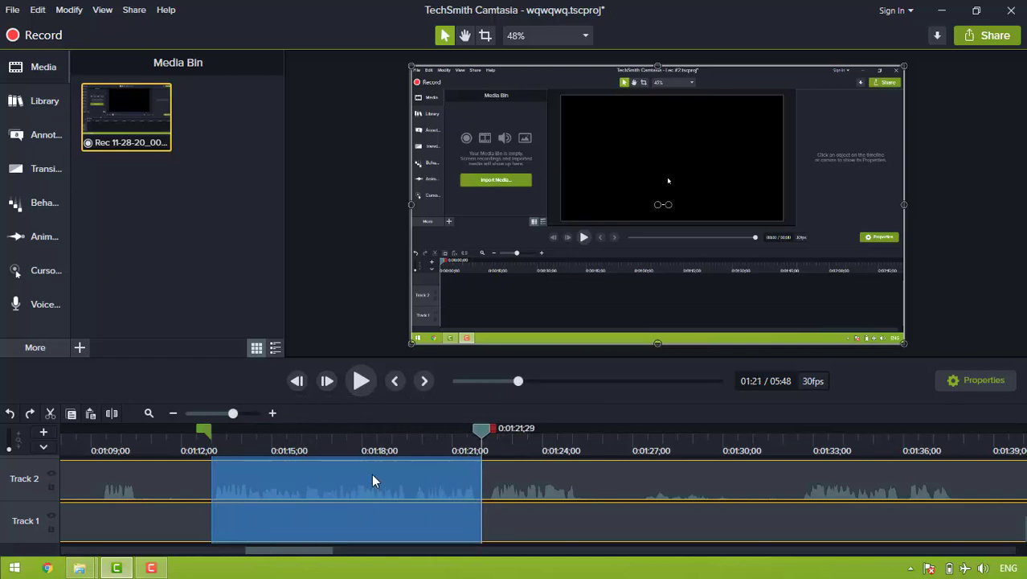
Zoom the timeline out and back in around the selected range, and fit the whole project in view.
left_click(172, 413)
left_click(173, 414)
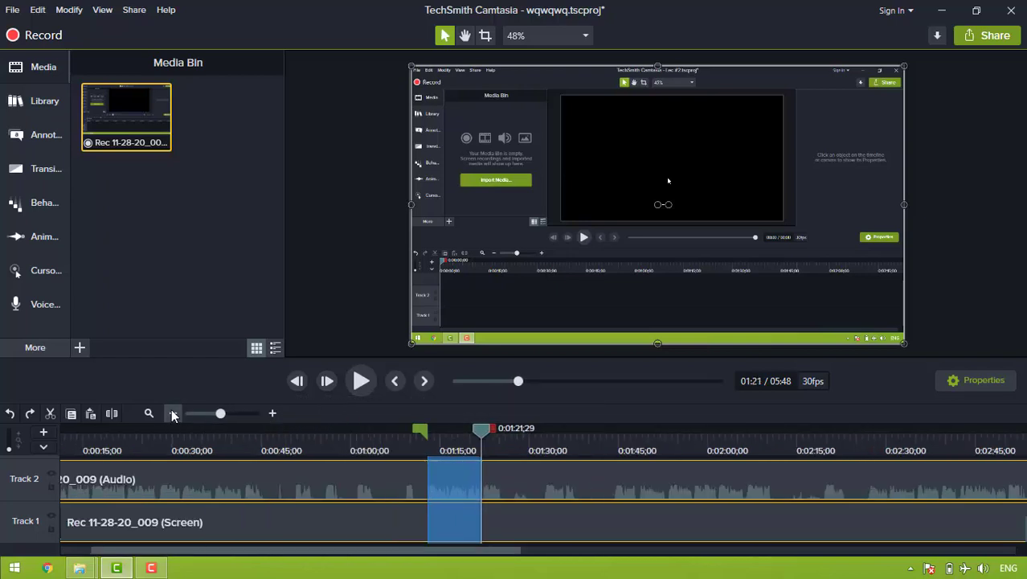
left_click(172, 414)
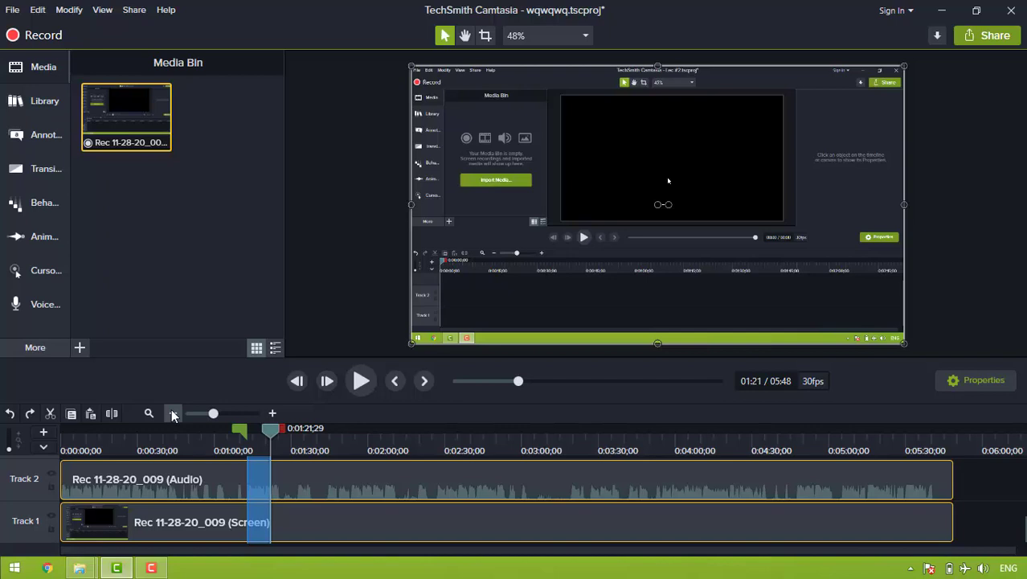
left_click(273, 413)
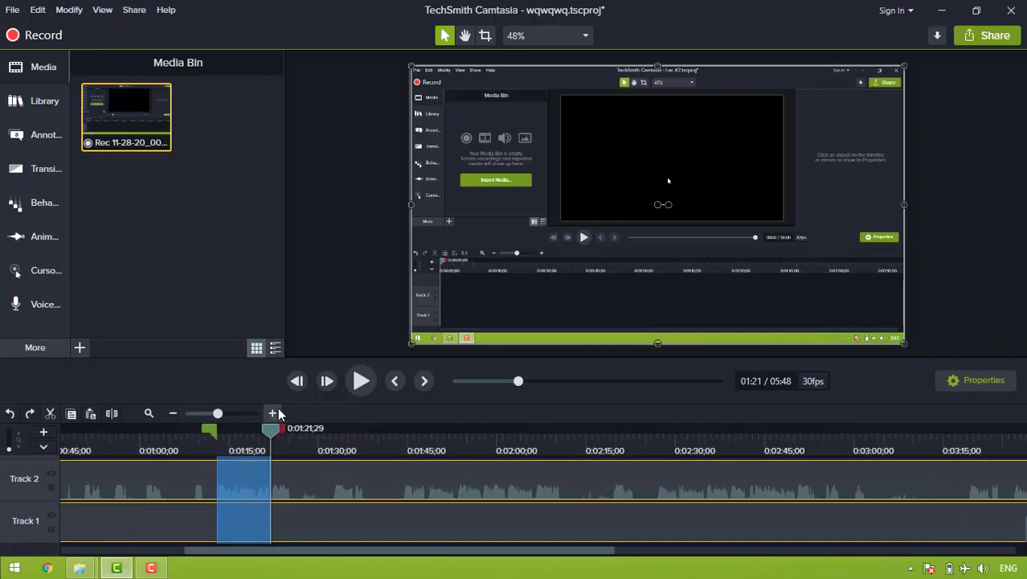
left_click(151, 413)
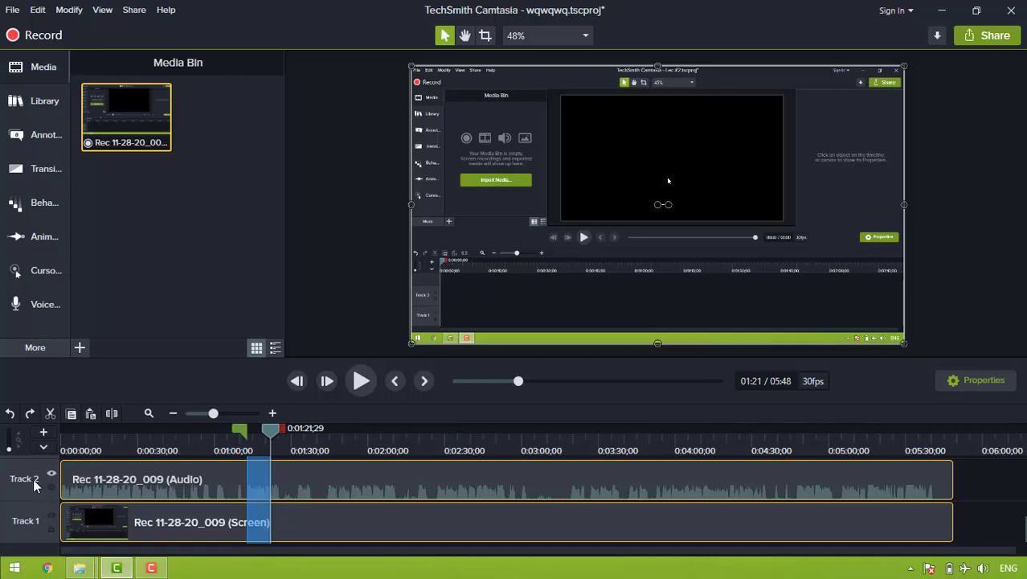
Clear the clip and time selections and place the playhead at 0:00:21;23.
scroll(33, 492, "up", 1)
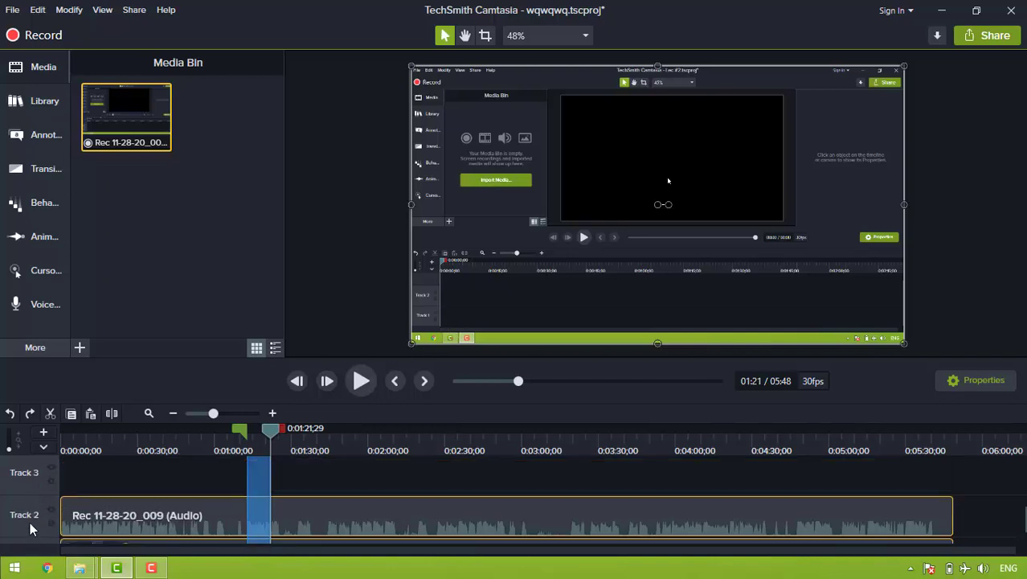
left_click(156, 489)
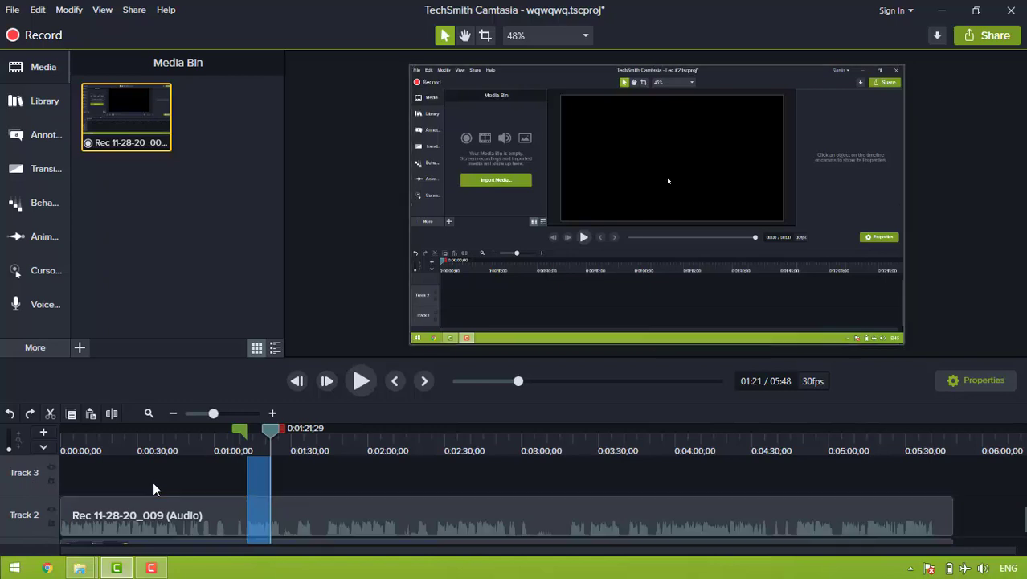
left_click(272, 432)
left_click(117, 430)
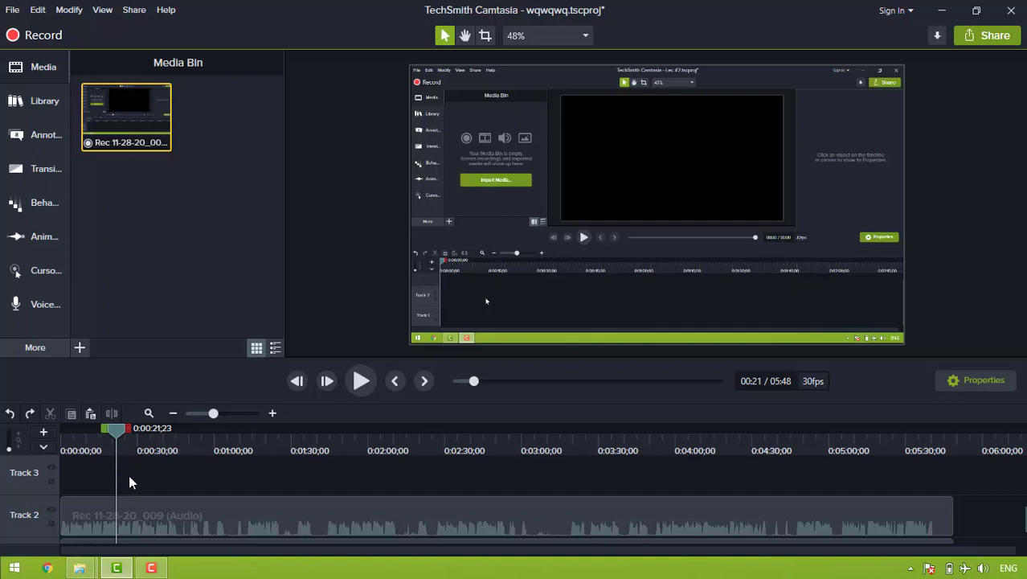
scroll(131, 480, "up", 1)
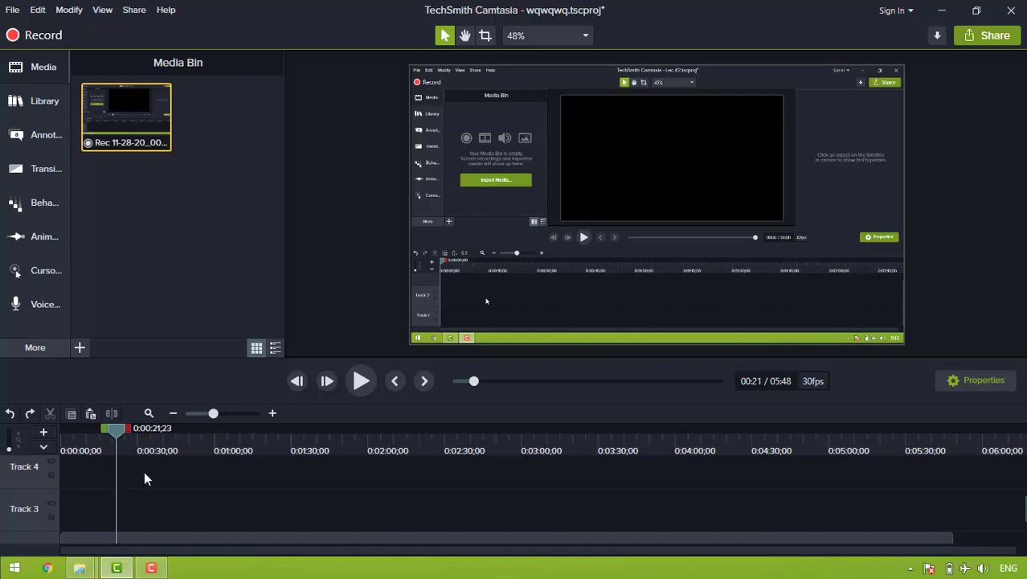
Lower the volume of the audio clip on Track 2 and play a short stretch to hear it.
scroll(137, 474, "down", 2)
scroll(134, 480, "up", 2)
scroll(138, 477, "down", 1)
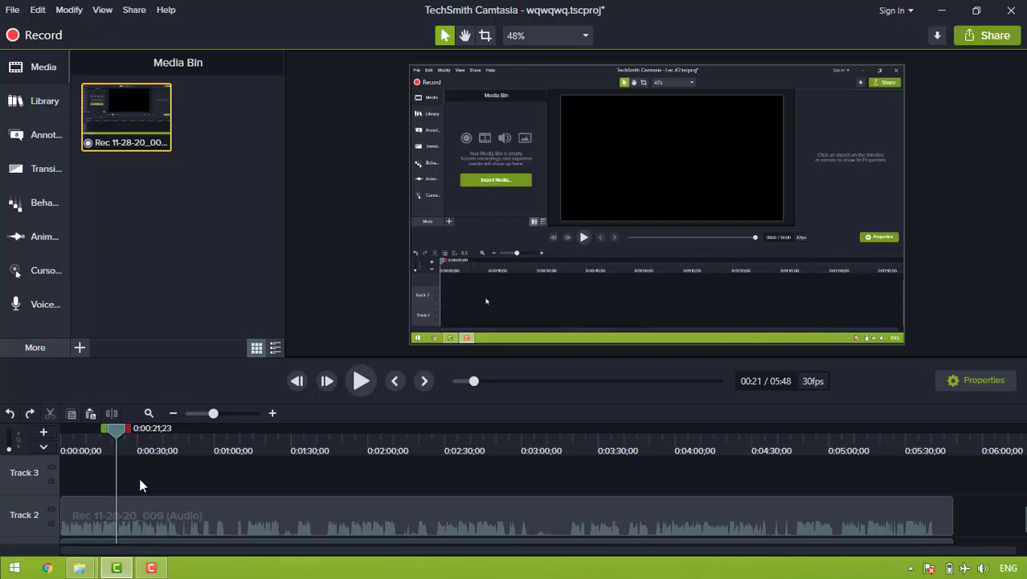
scroll(142, 482, "down", 1)
scroll(137, 486, "up", 1)
scroll(174, 490, "down", 1)
left_click(142, 480)
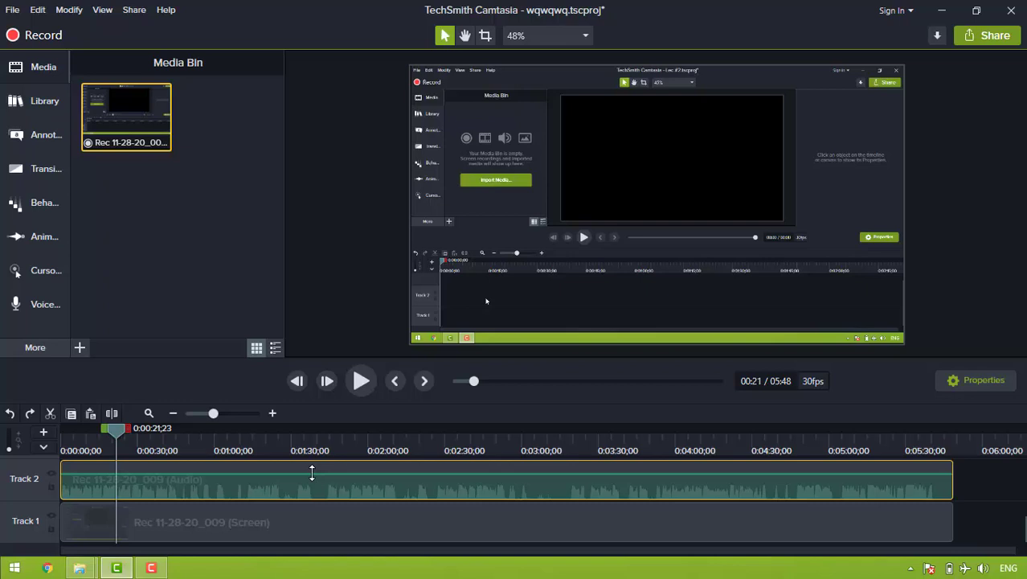
left_click_drag(312, 472, 314, 477)
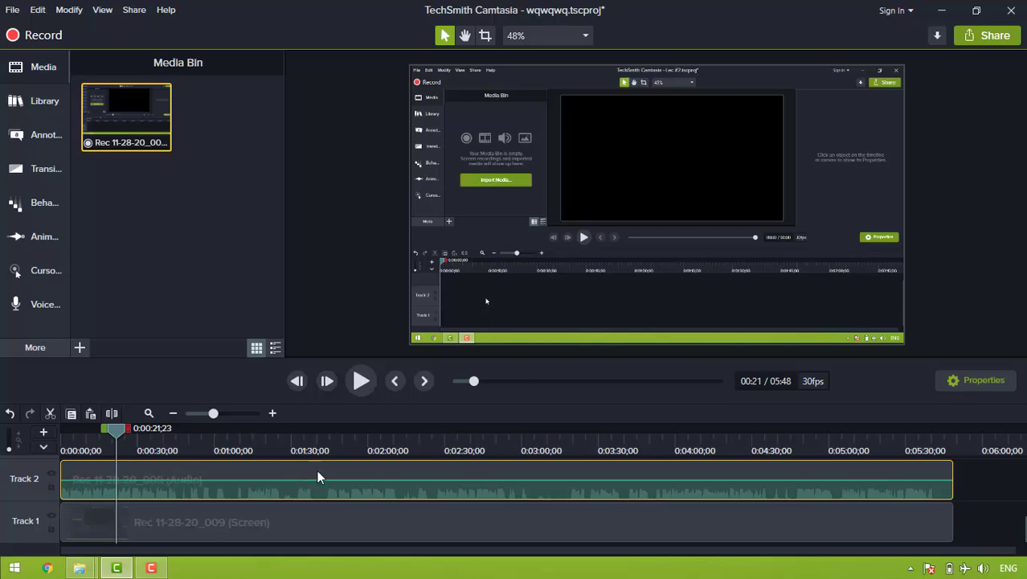
left_click(360, 382)
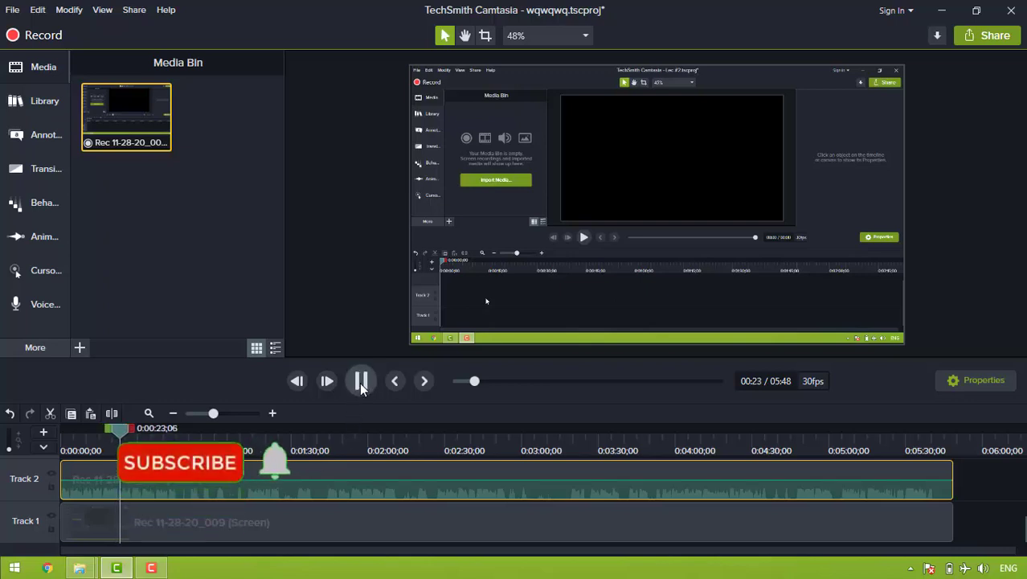
left_click(360, 382)
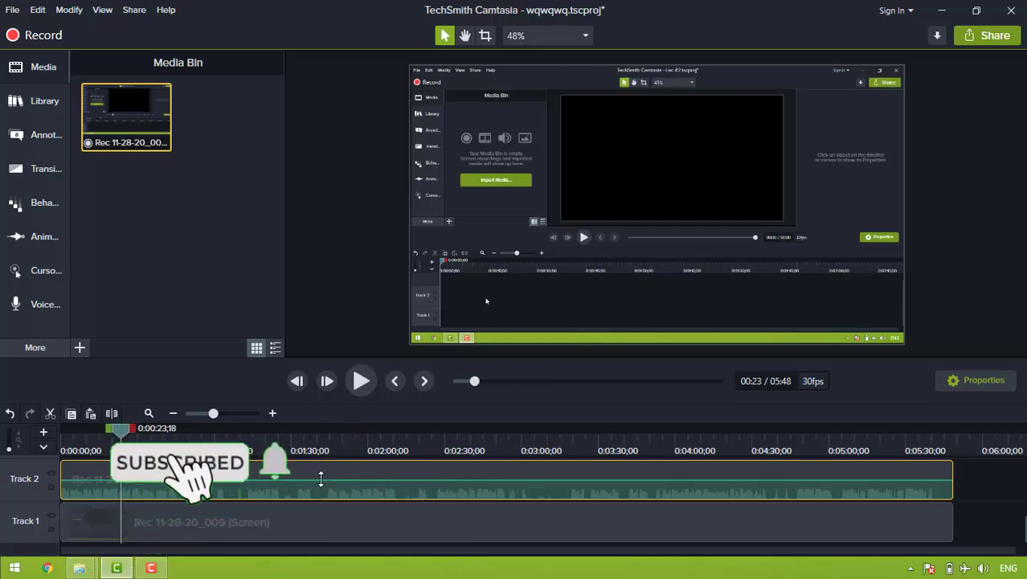
Raise the Track 2 audio clip's volume well above its original level and play a short stretch.
left_click_drag(314, 477, 320, 470)
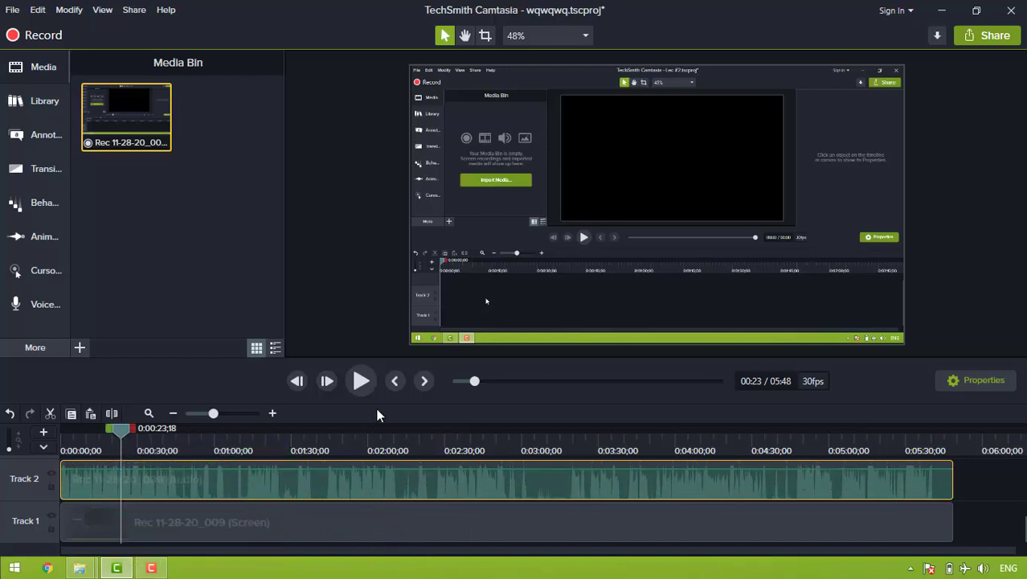
left_click(360, 381)
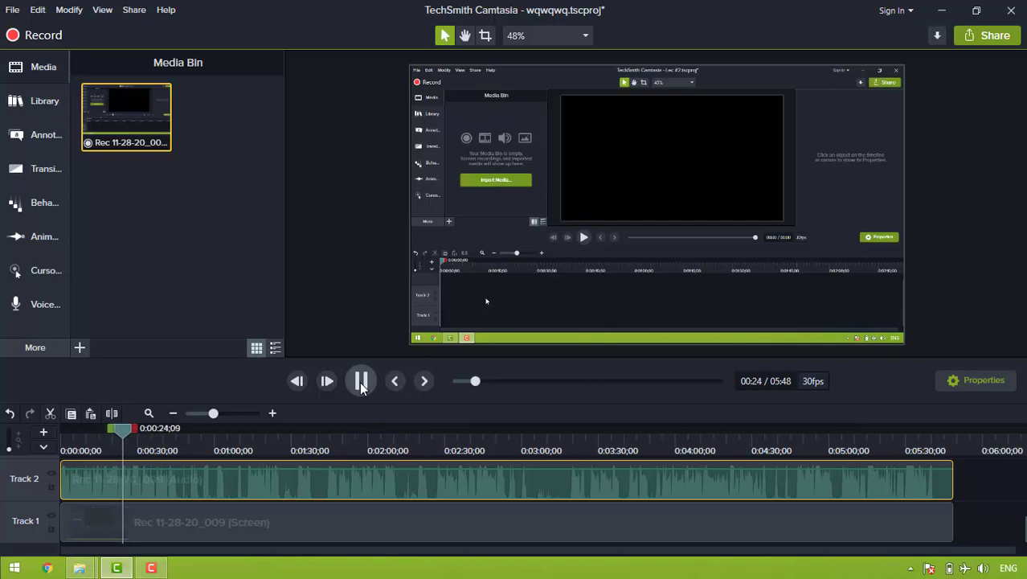
left_click(360, 382)
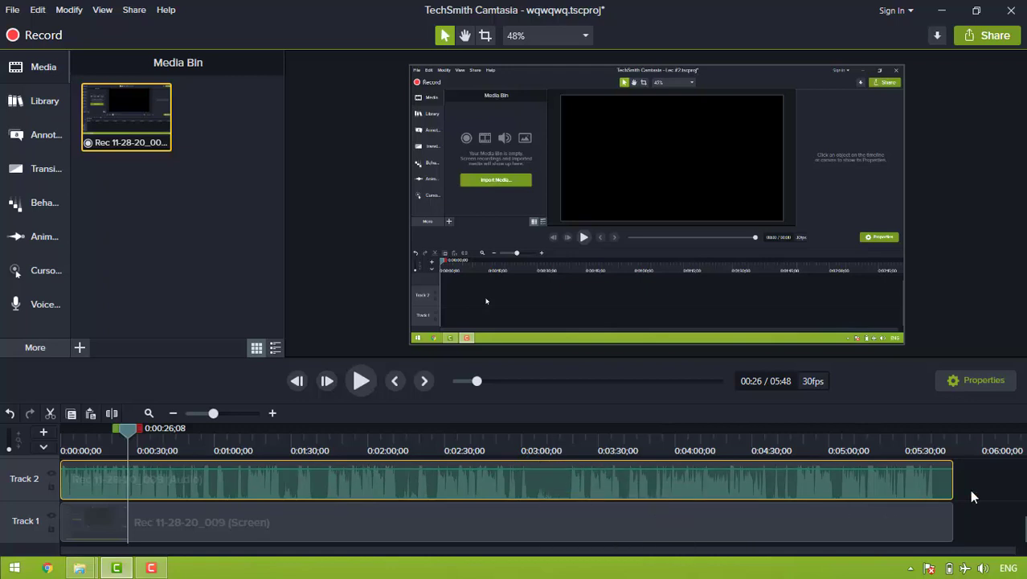
Undo both volume changes on the audio clip and deselect it.
key("ctrl+shift+d")
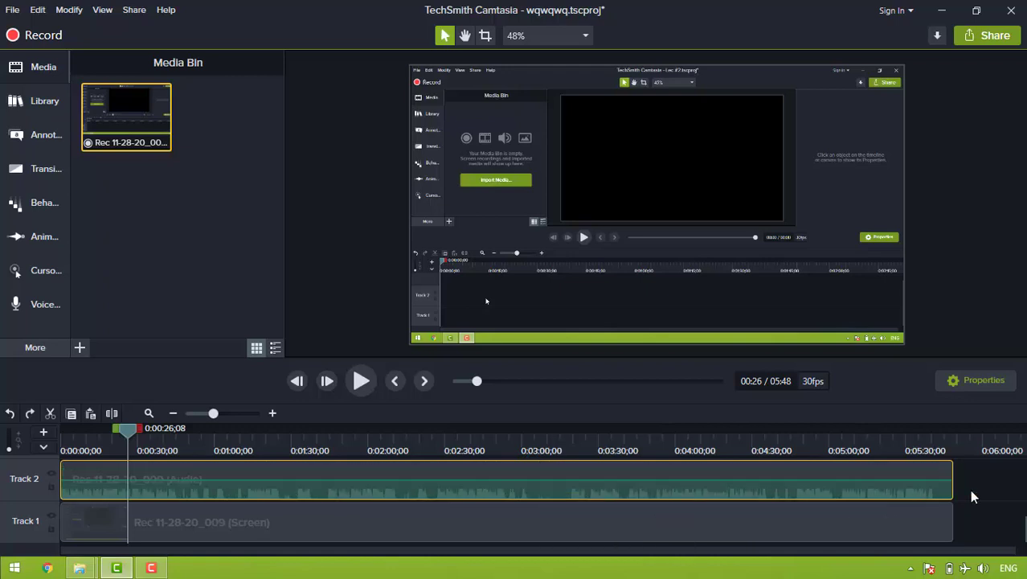
left_click(972, 491)
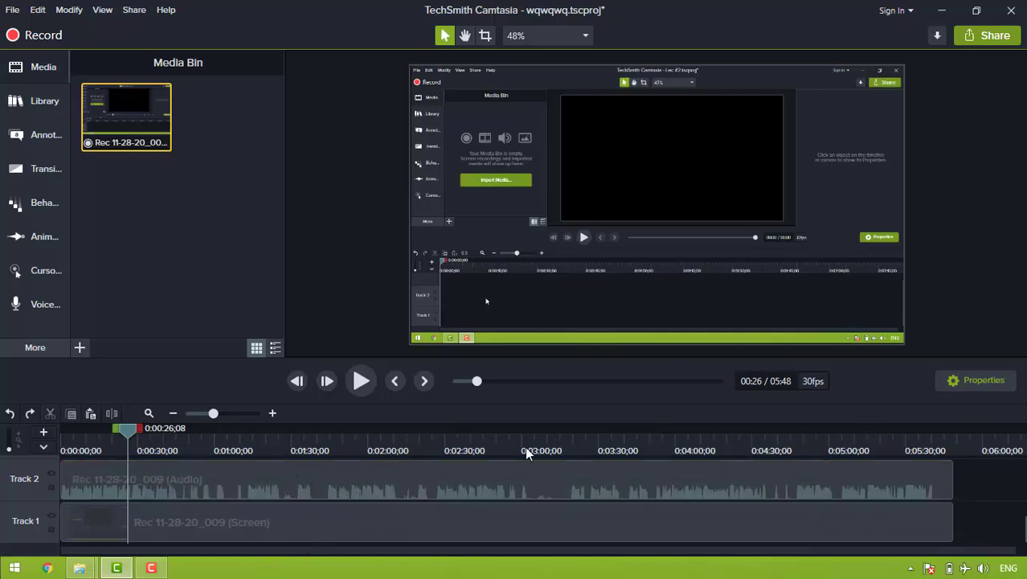
Add the House-06 image from the Camtasia 2019 library to Track 3, starting at the playhead at 0:00:26;08.
left_click_drag(1021, 527, 1016, 510)
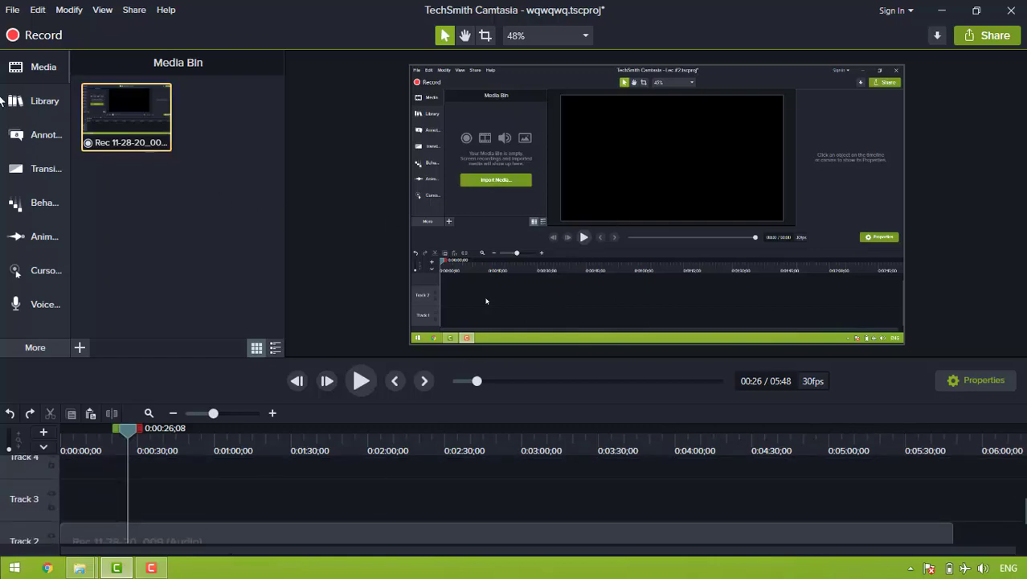
left_click(44, 100)
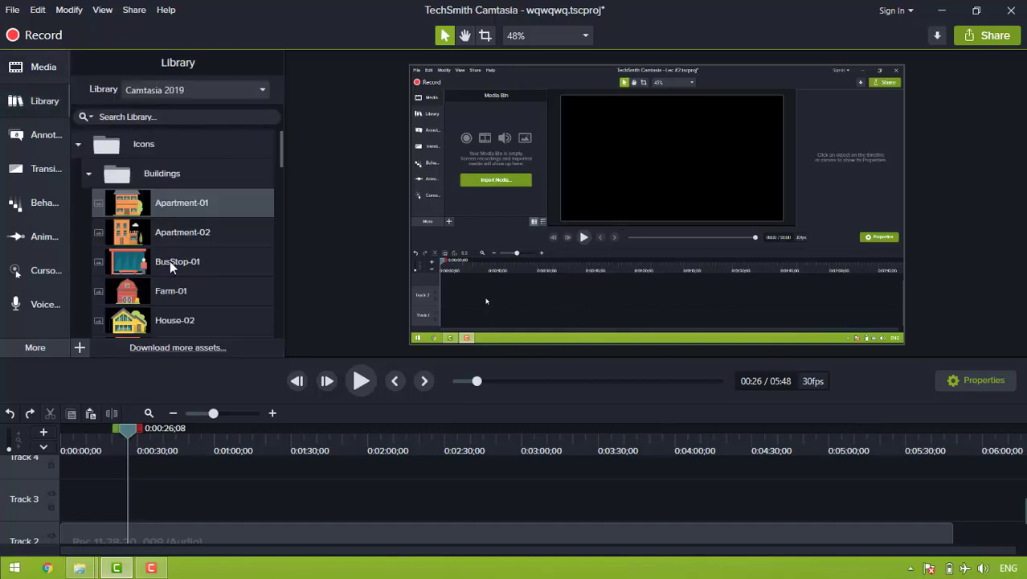
scroll(171, 265, "down", 5)
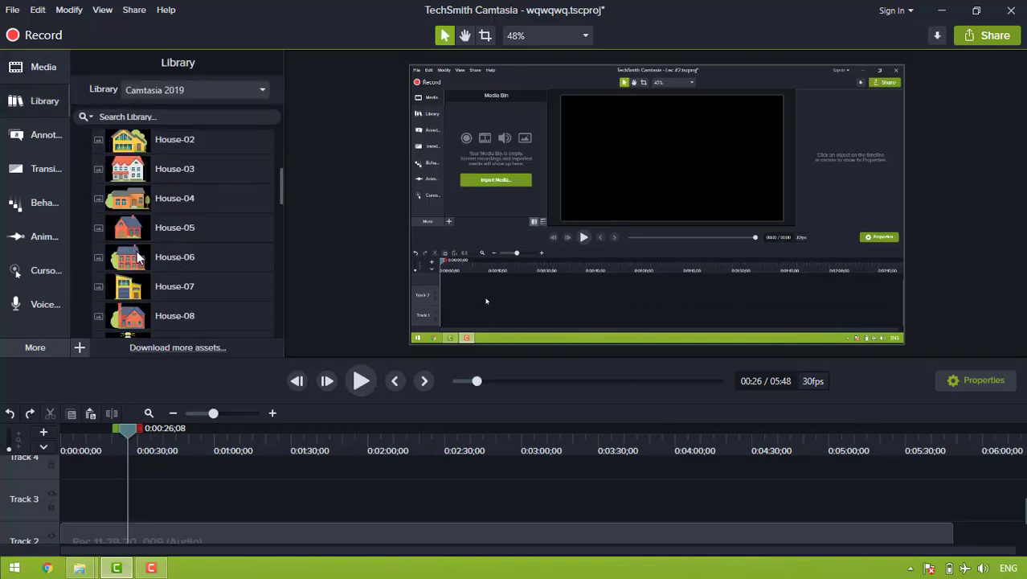
left_click_drag(139, 256, 143, 508)
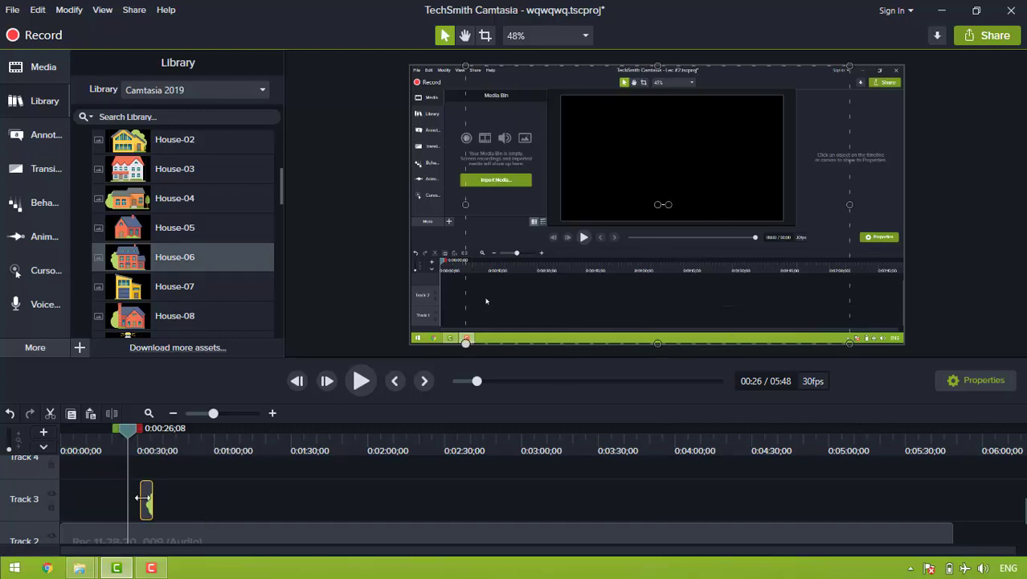
left_click_drag(143, 499, 133, 505)
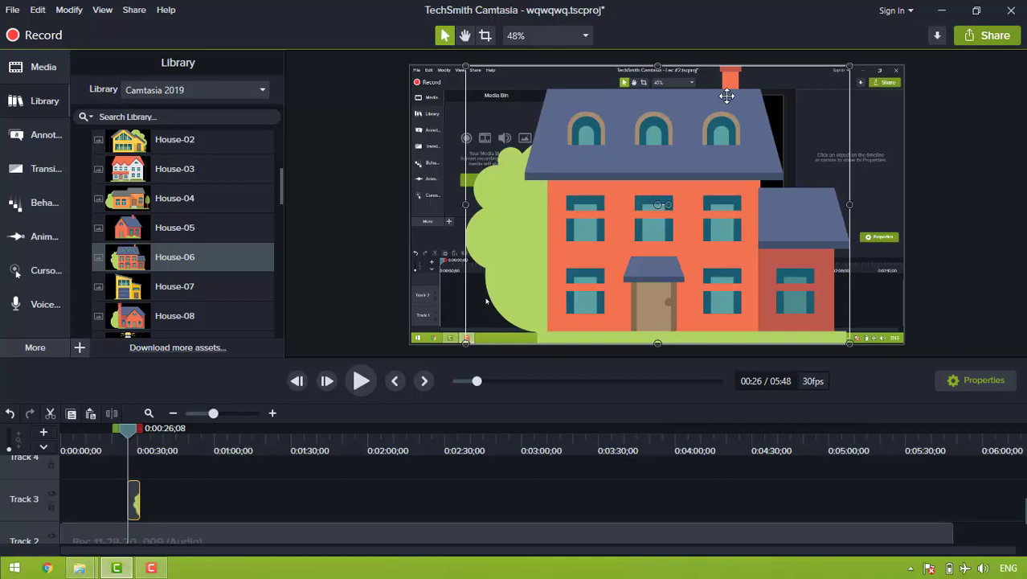
left_click(113, 483)
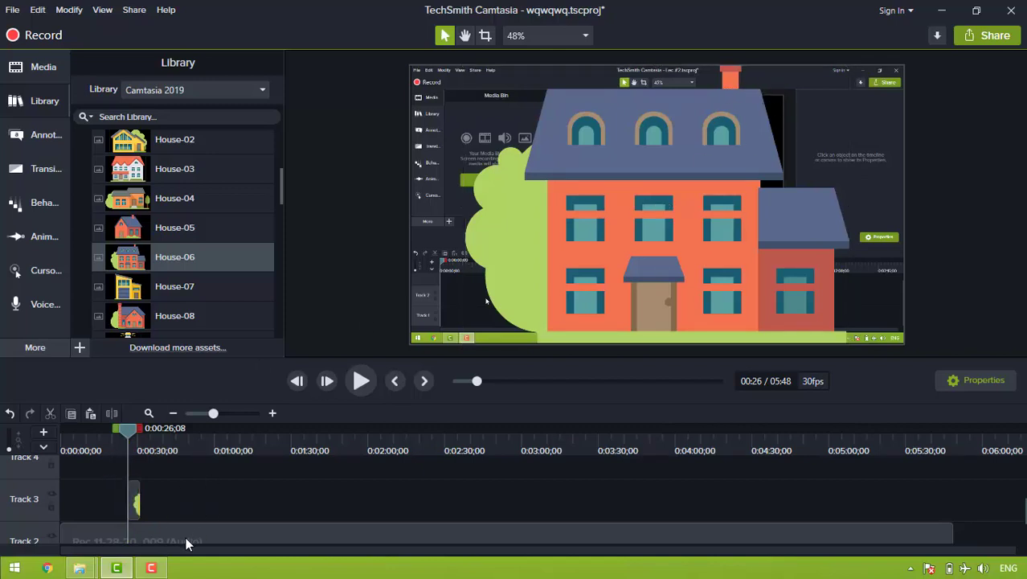
Scale the House-06 image down and place it in the lower-right corner of the video frame.
scroll(221, 501, "down", 2)
left_click(181, 523)
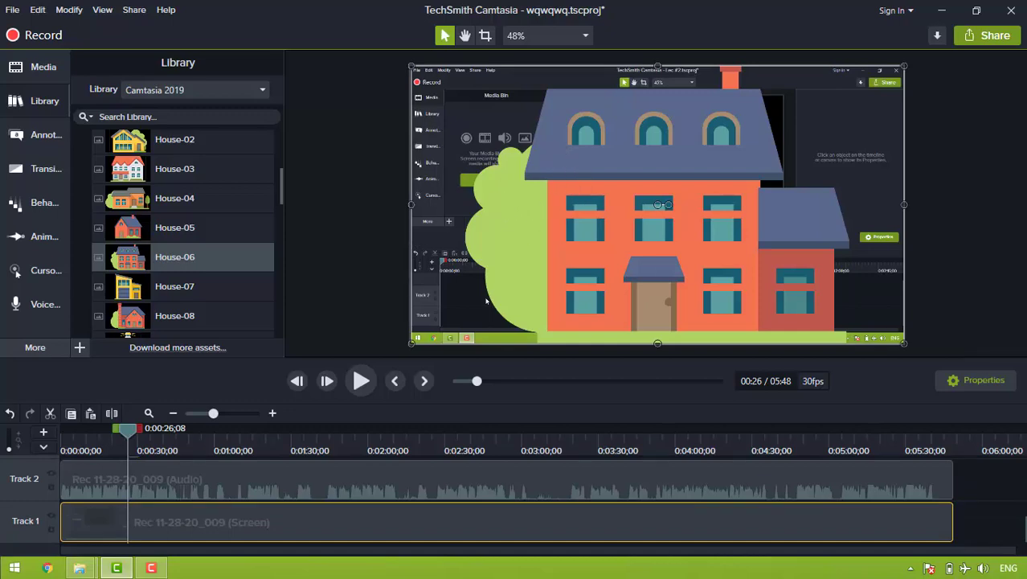
scroll(512, 538, "up", 2)
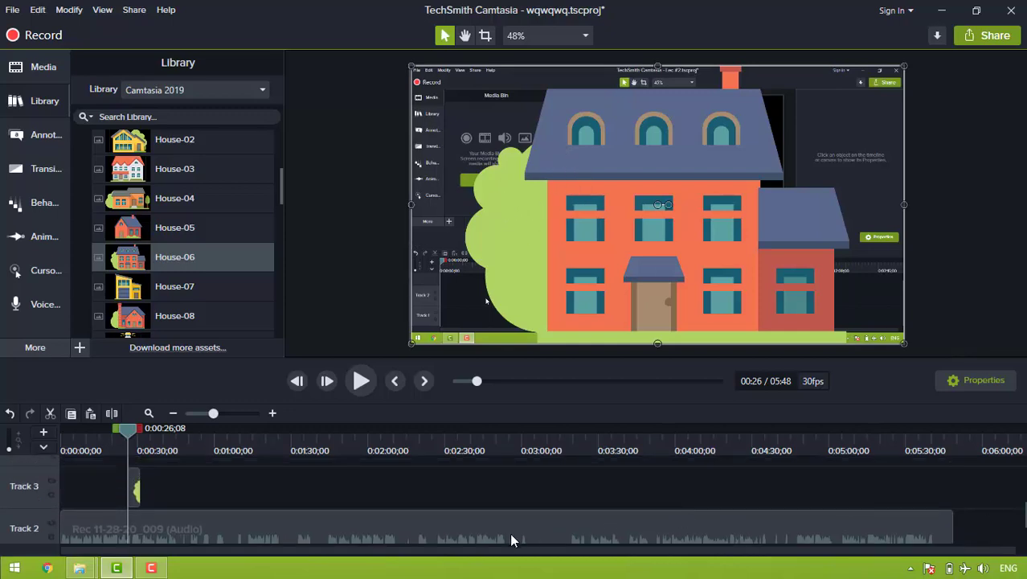
left_click(132, 485)
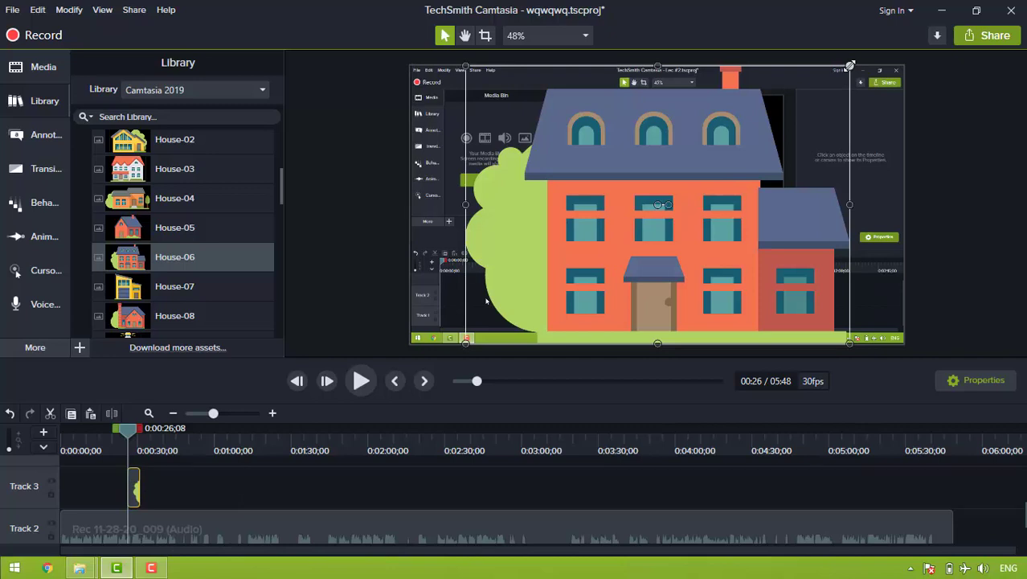
left_click_drag(850, 65, 859, 292)
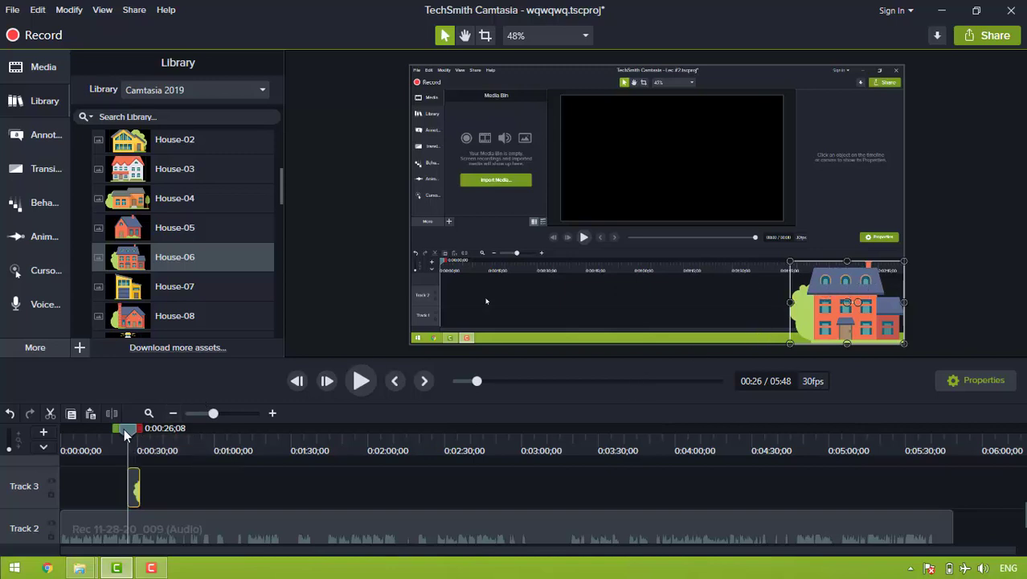
Play the recording from just before the house image to preview the overlay, stopping at 0:00:27;21.
left_click_drag(125, 434, 118, 434)
left_click(361, 382)
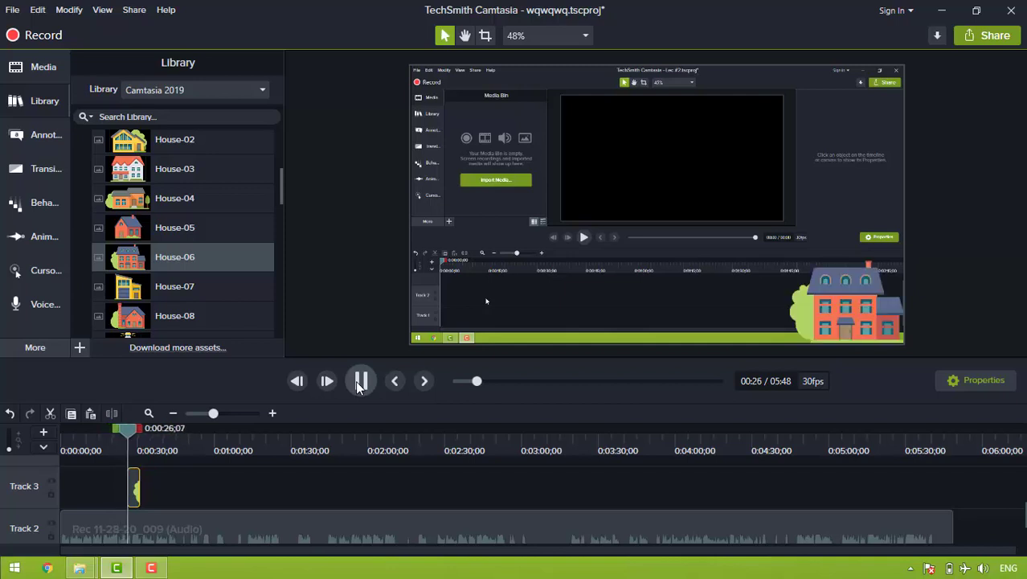
left_click(360, 383)
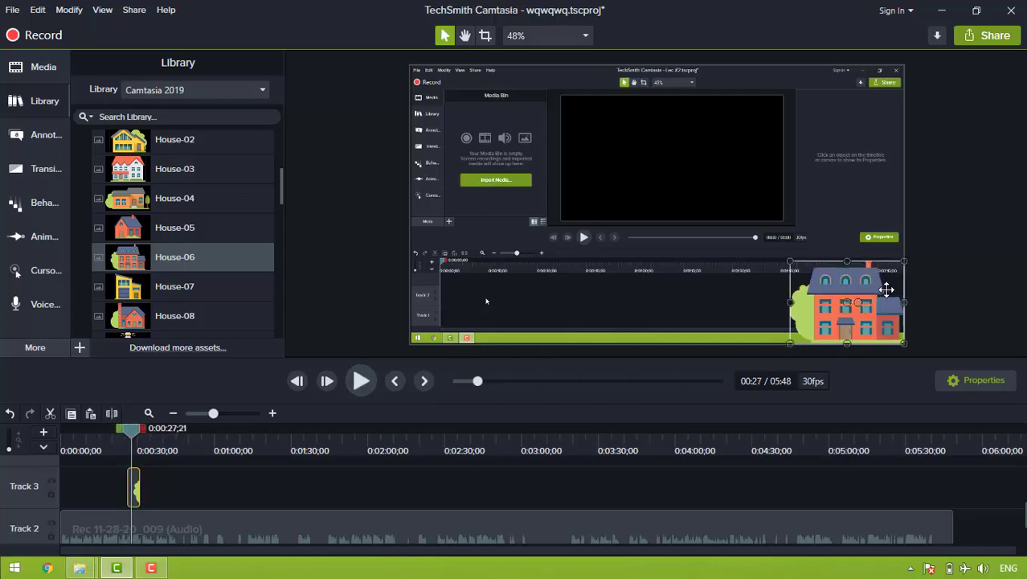
left_click(306, 508)
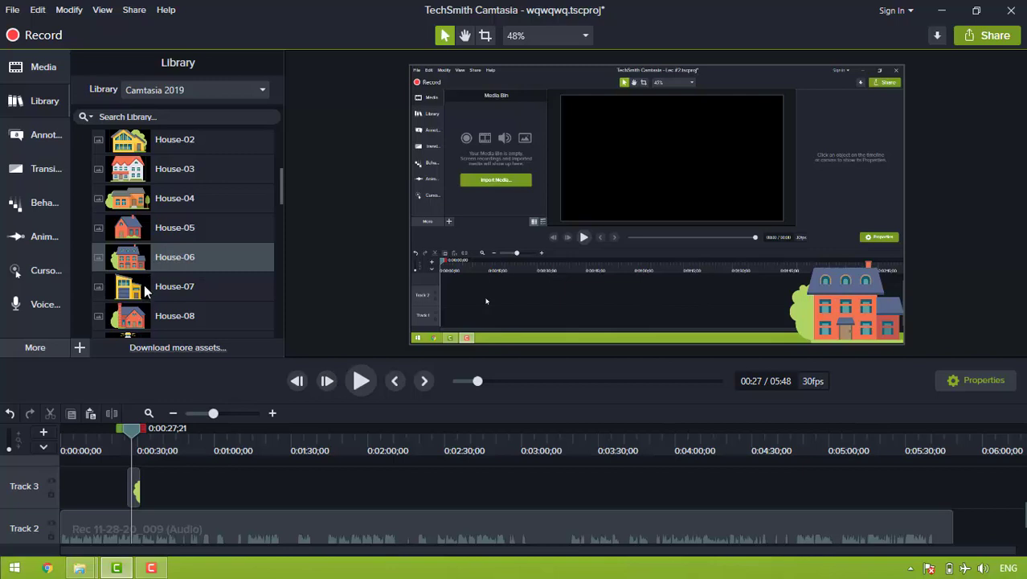
Extend the House-06 clip on Track 3 to the end of the recording.
scroll(338, 497, "down", 2)
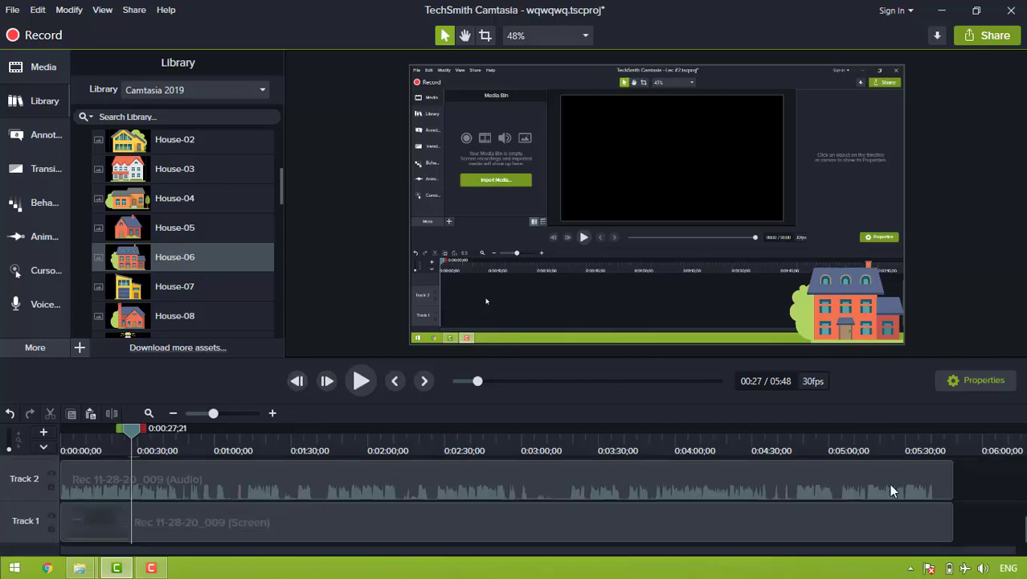
scroll(1024, 527, "up", 3)
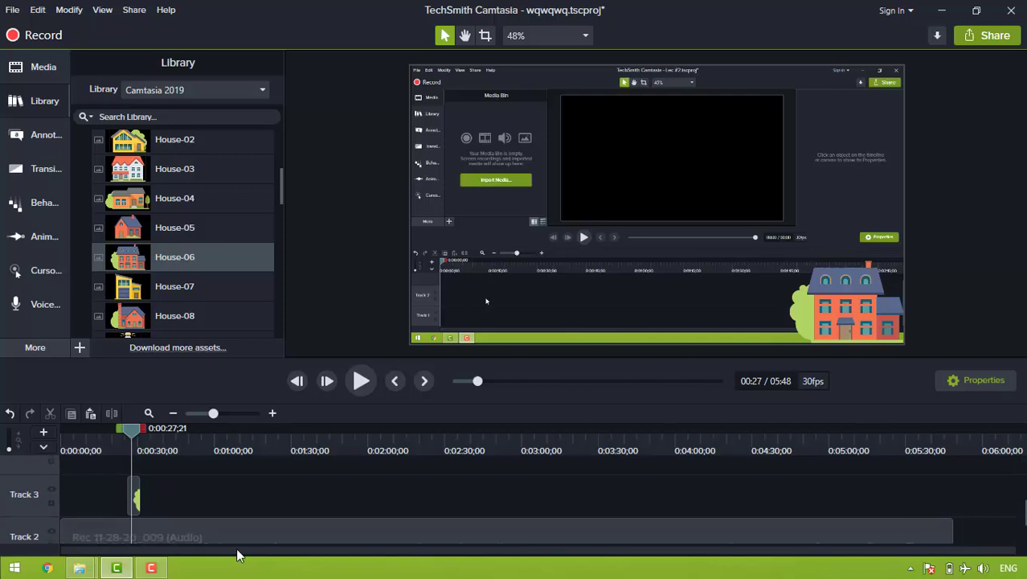
left_click(136, 493)
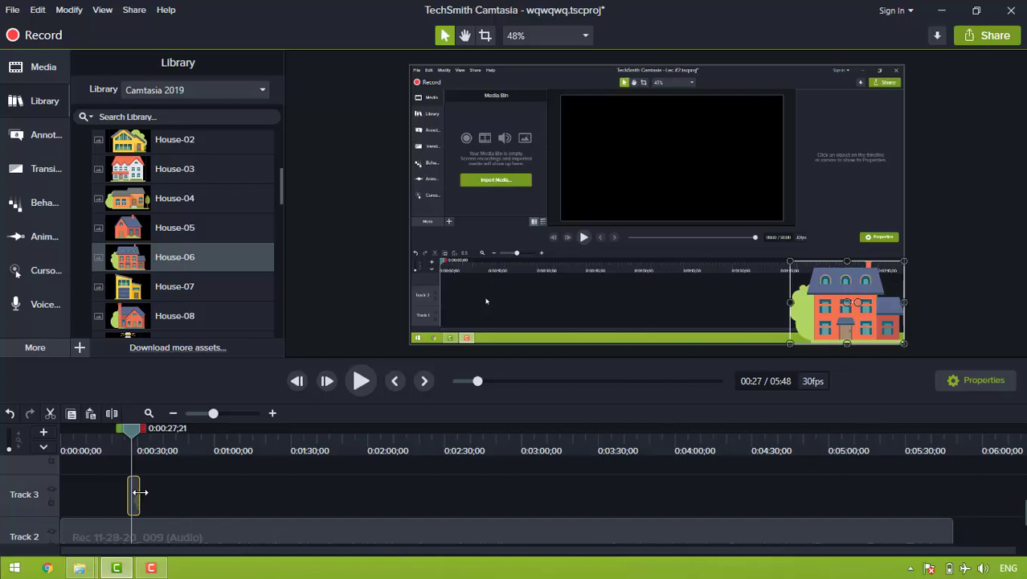
left_click_drag(172, 495, 957, 524)
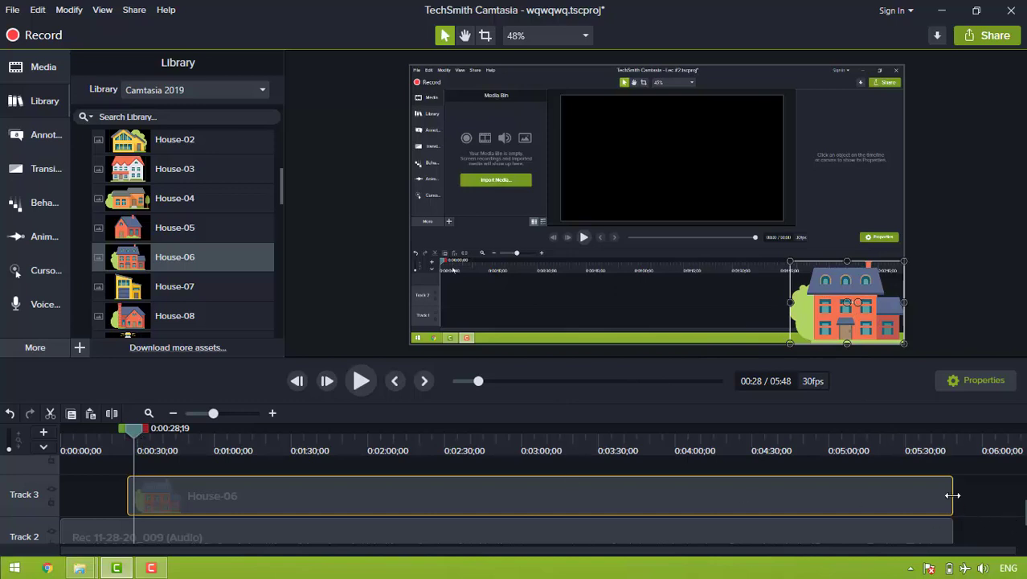
Shorten the House-06 clip on Track 3 to a duration of about 0:00:34;18 and deselect it.
left_click_drag(953, 494, 215, 494)
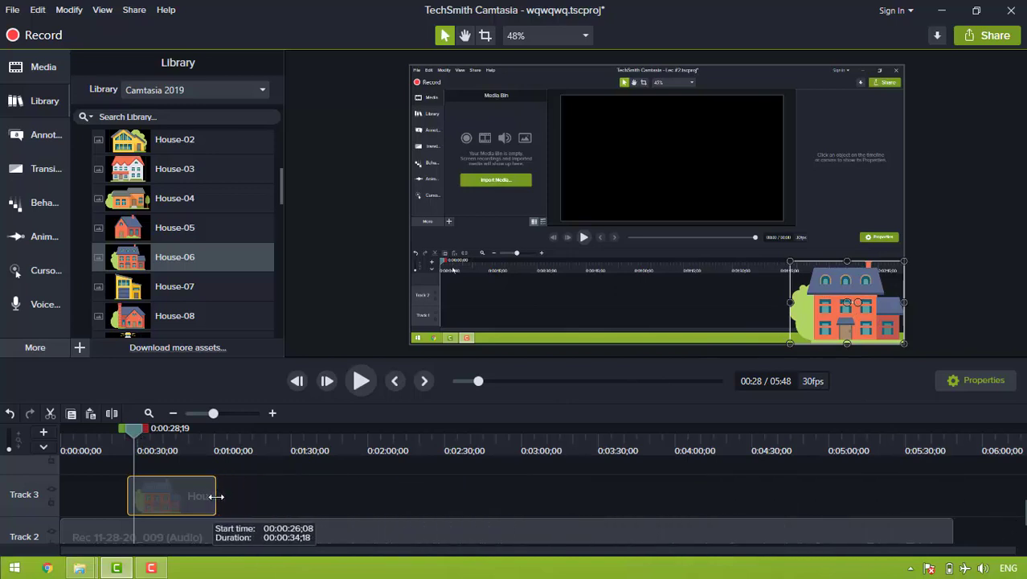
left_click(235, 483)
scroll(229, 492, "down", 1)
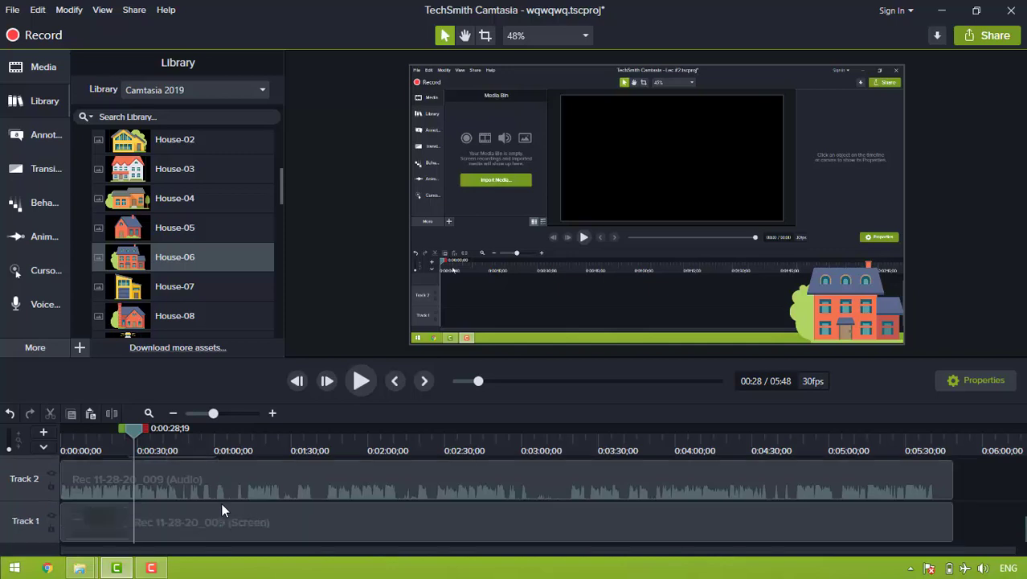